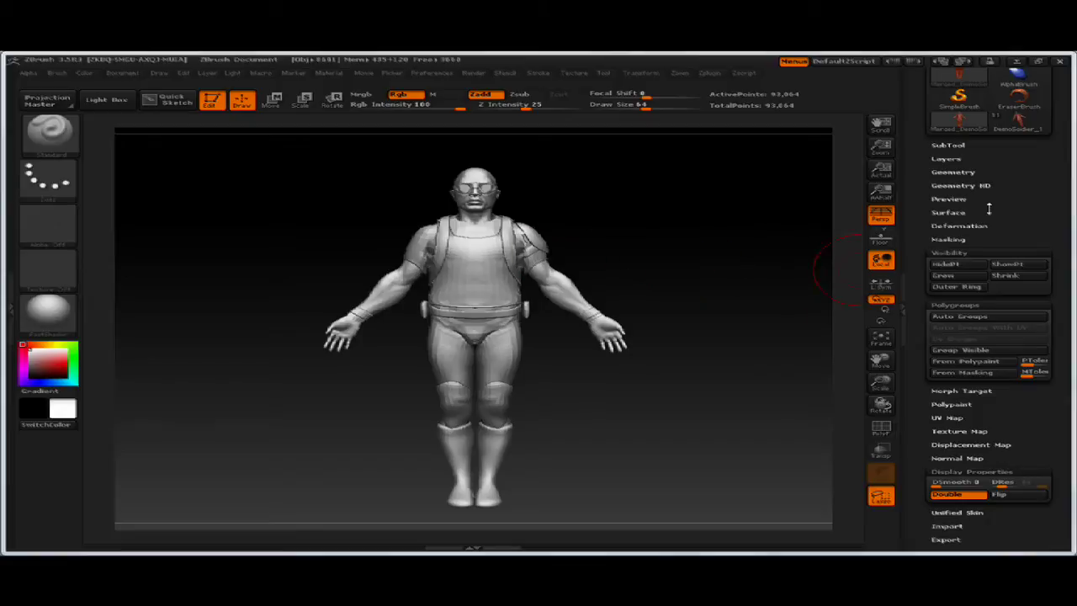
Show the polygon wireframe with polygroup colours on the merged soldier model
scroll(1043, 194, "up", 5)
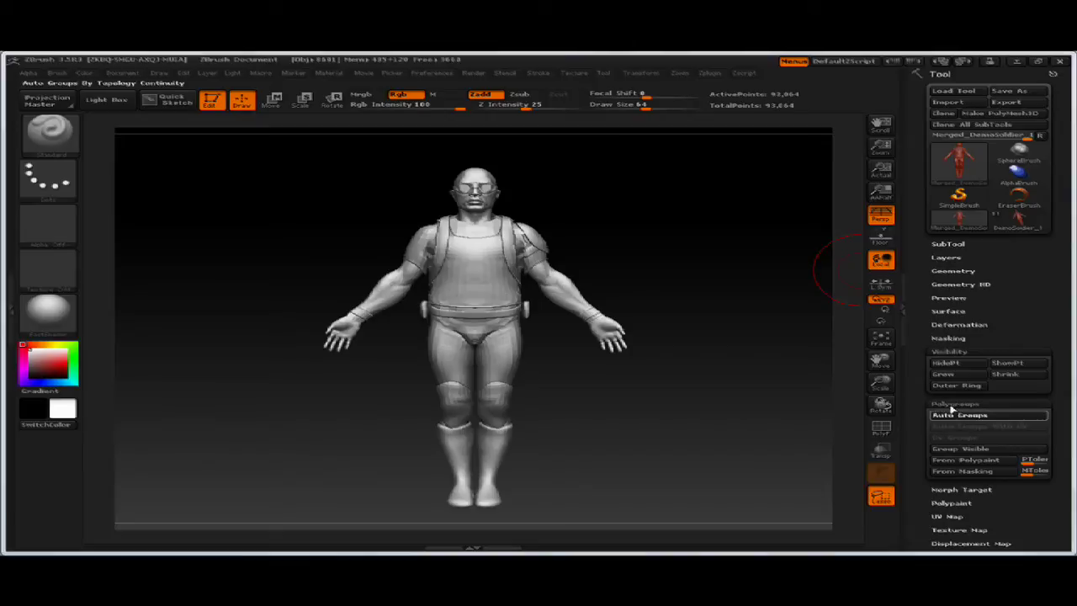
left_click(955, 404)
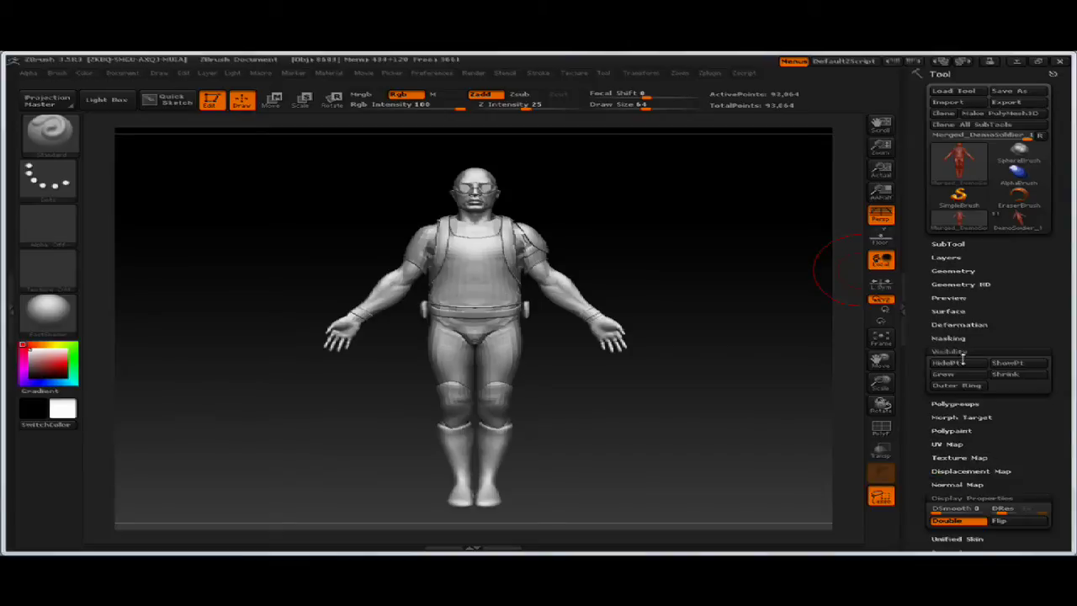
left_click(959, 404)
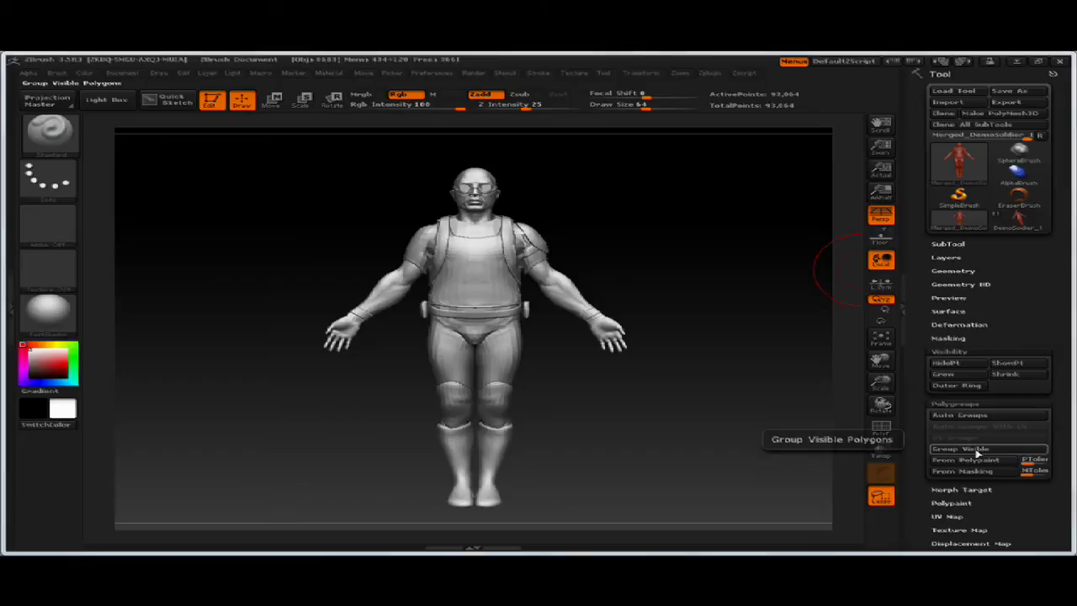
key("shift")
key("shift+f")
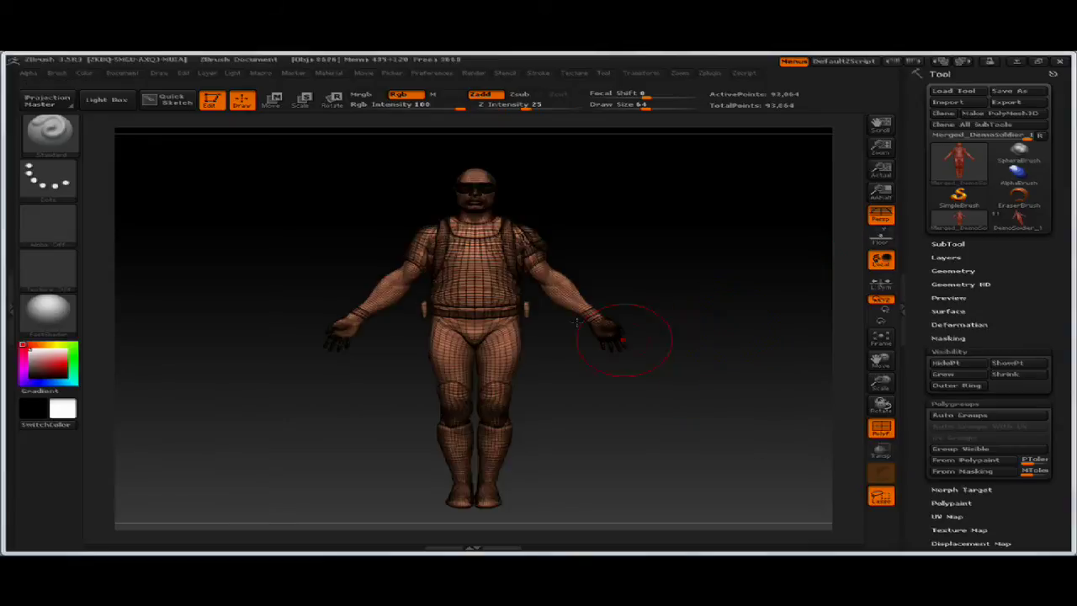
Compare the polygroups and subtool list of the original DemoSoldier tool with the merged one, ending on the merged tool
left_click(1002, 229)
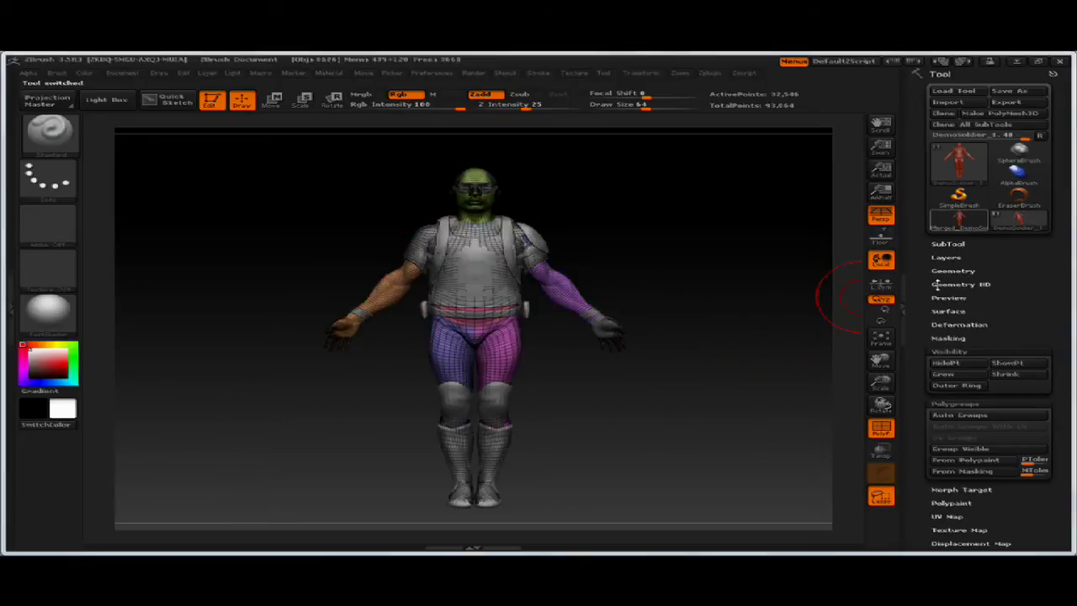
left_click(959, 221)
left_click(951, 244)
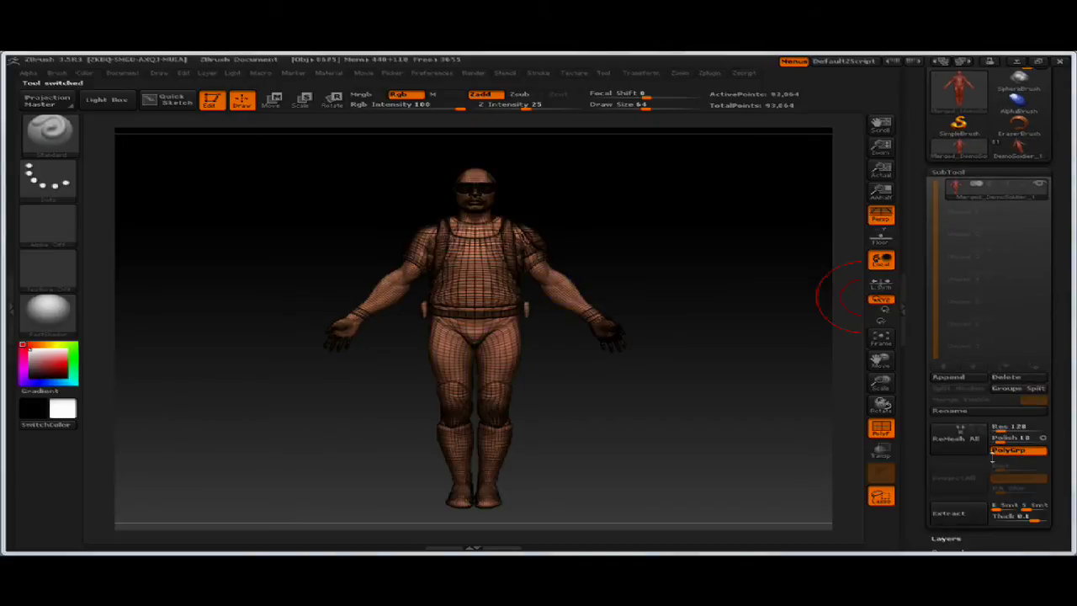
left_click(1017, 148)
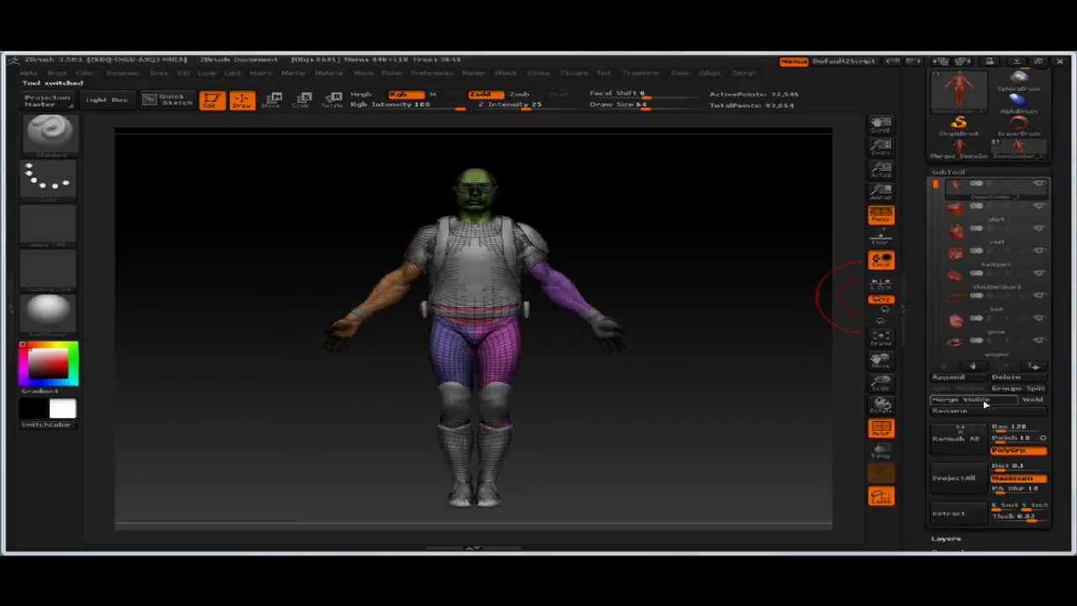
left_click(958, 171)
left_click(959, 149)
mouse_move(642, 245)
left_mouse_down()
mouse_move(687, 253)
mouse_move(642, 249)
left_mouse_up()
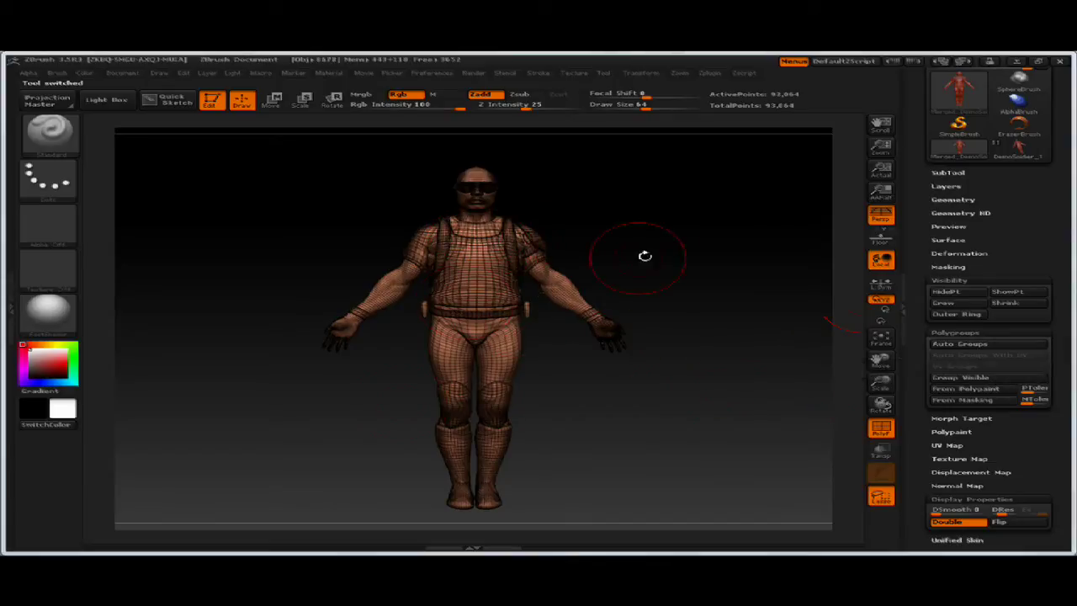
left_click_drag(644, 256, 652, 233)
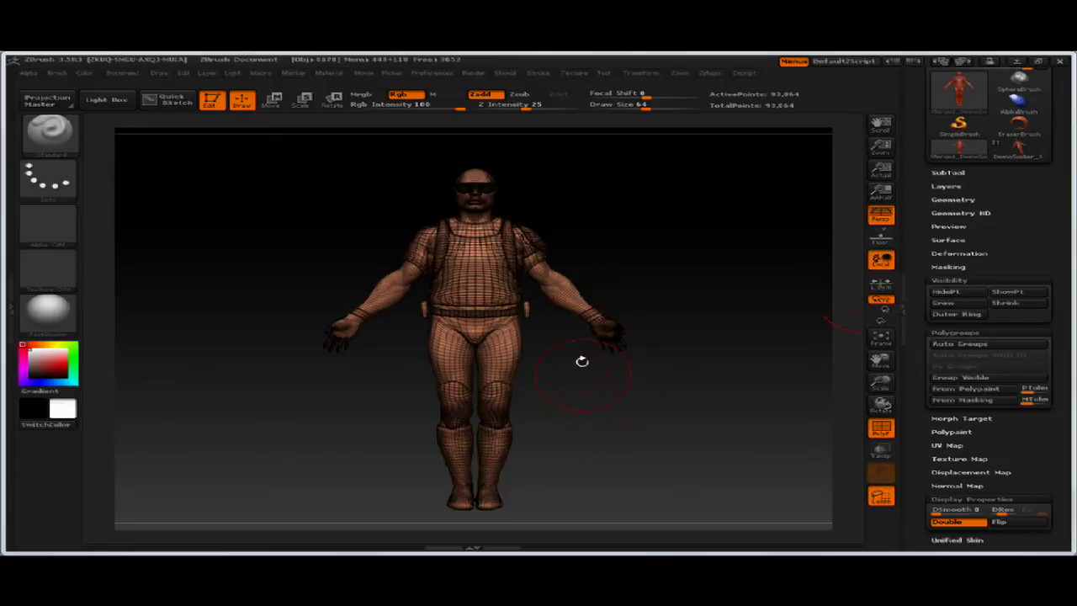
Try isolating small polygon patches at the base of the gloved hand's thumb with rectangular visibility selection, restoring the full model each time
right_click_drag(579, 329, 489, 334, "ctrl")
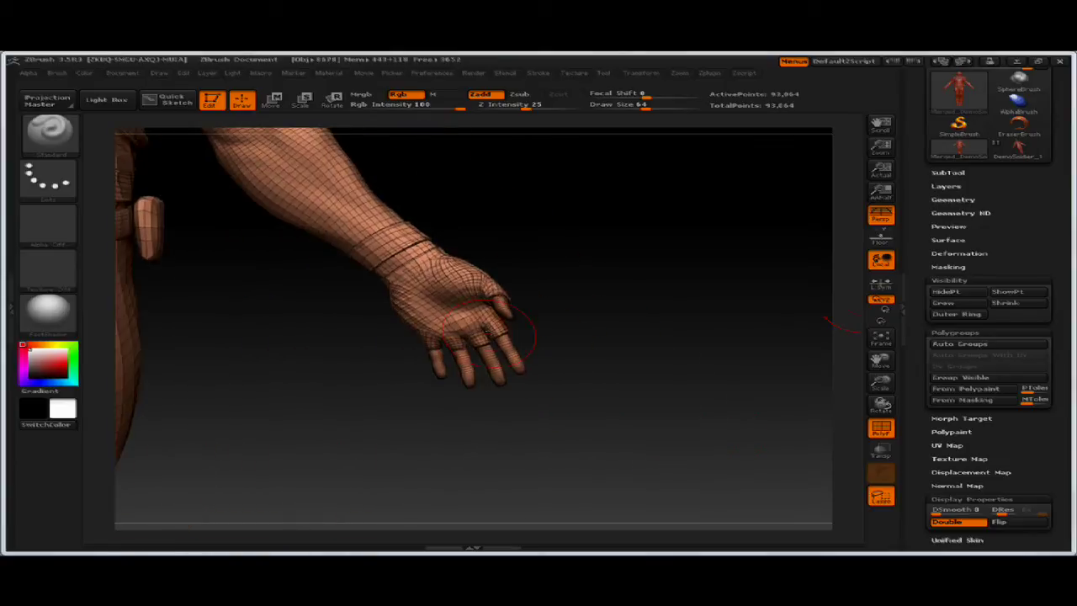
left_click_drag(488, 330, 572, 402, "alt")
right_click_drag(552, 401, 567, 397)
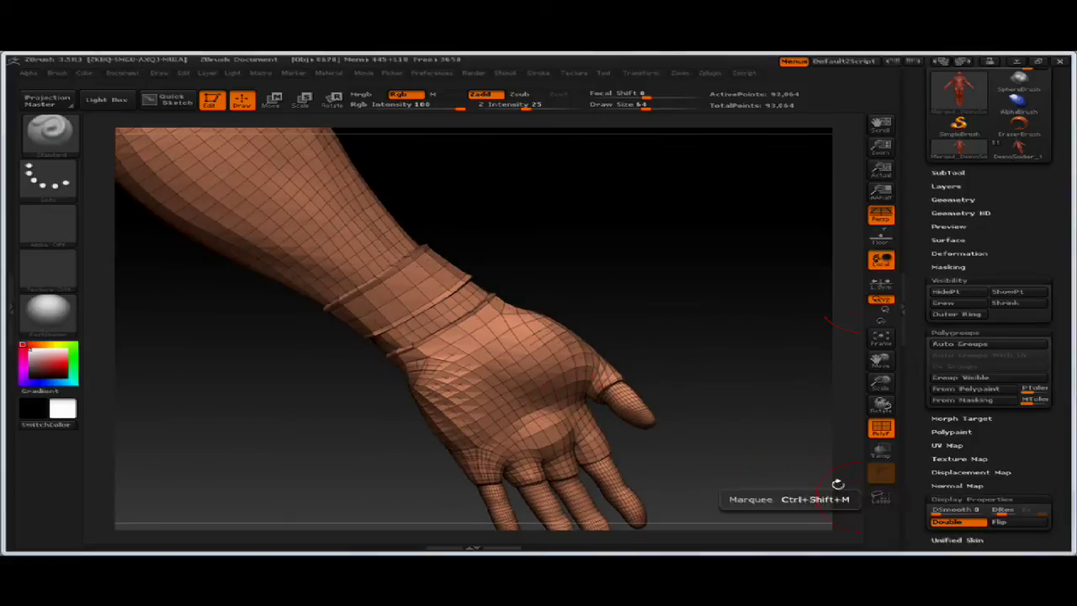
left_click(640, 377, "ctrl+shift")
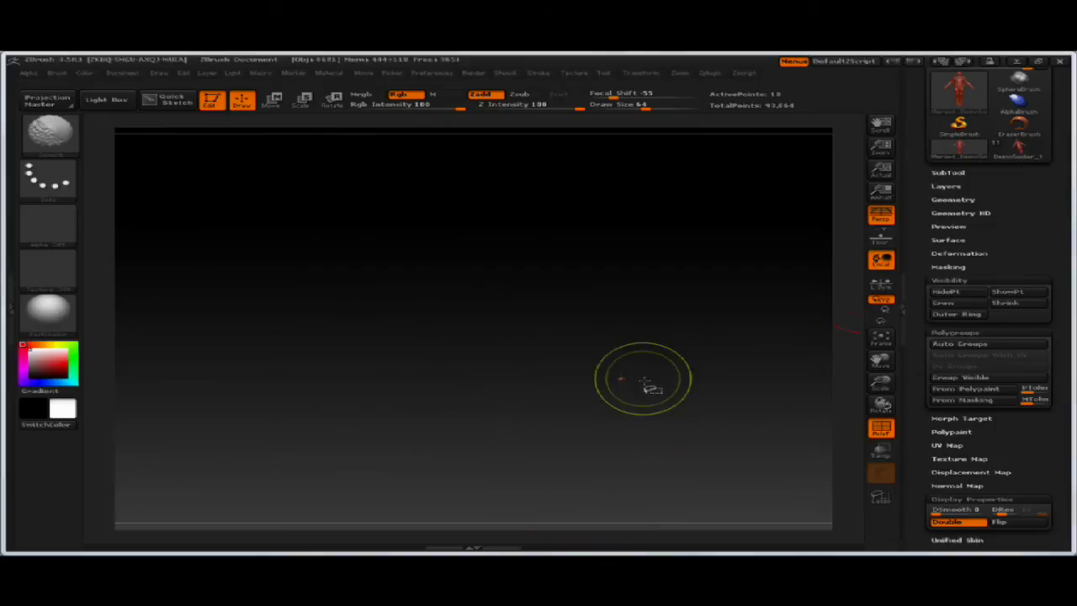
left_click(644, 381, "ctrl+shift")
left_click_drag(644, 389, 595, 368, "ctrl+shift")
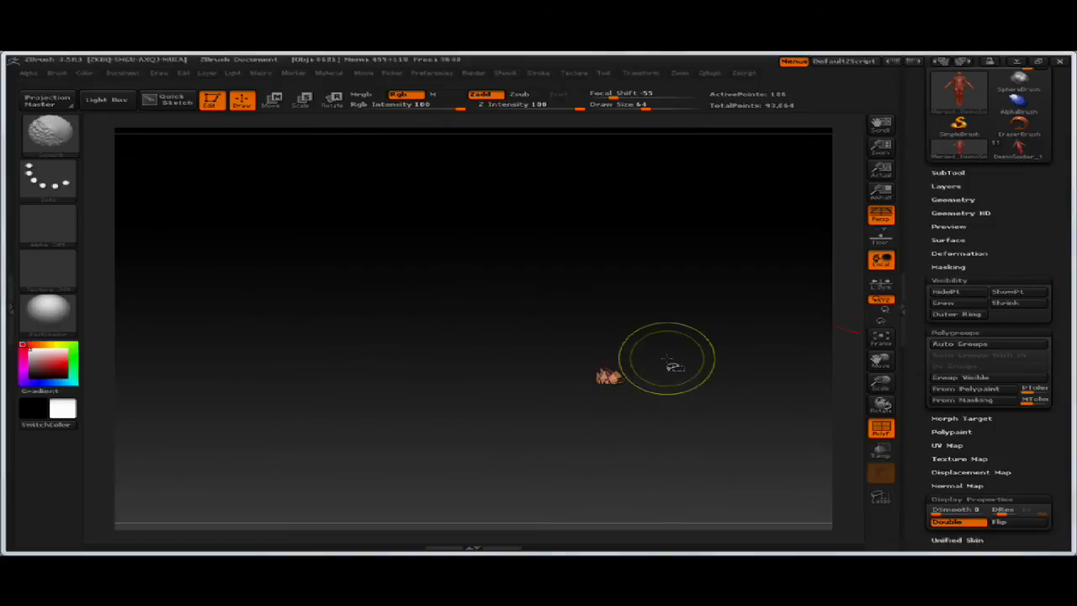
left_click(667, 358, "ctrl+shift")
left_click_drag(671, 357, 679, 352)
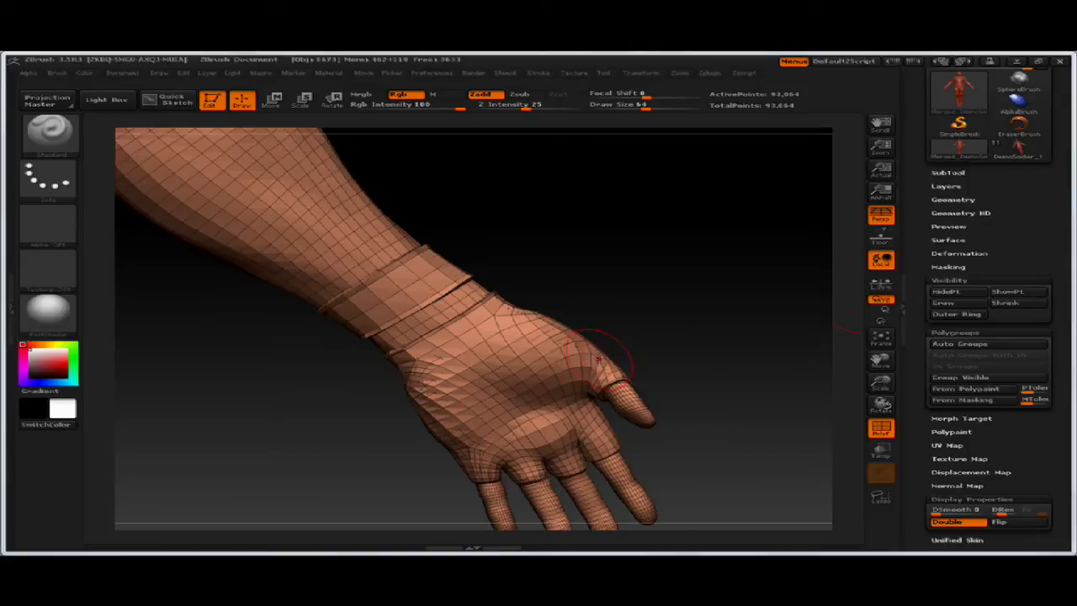
With Lasso selection enabled, isolate a few polygons on the glove's wrist edge and grow the visibility until the entire glove shows
left_click(881, 496)
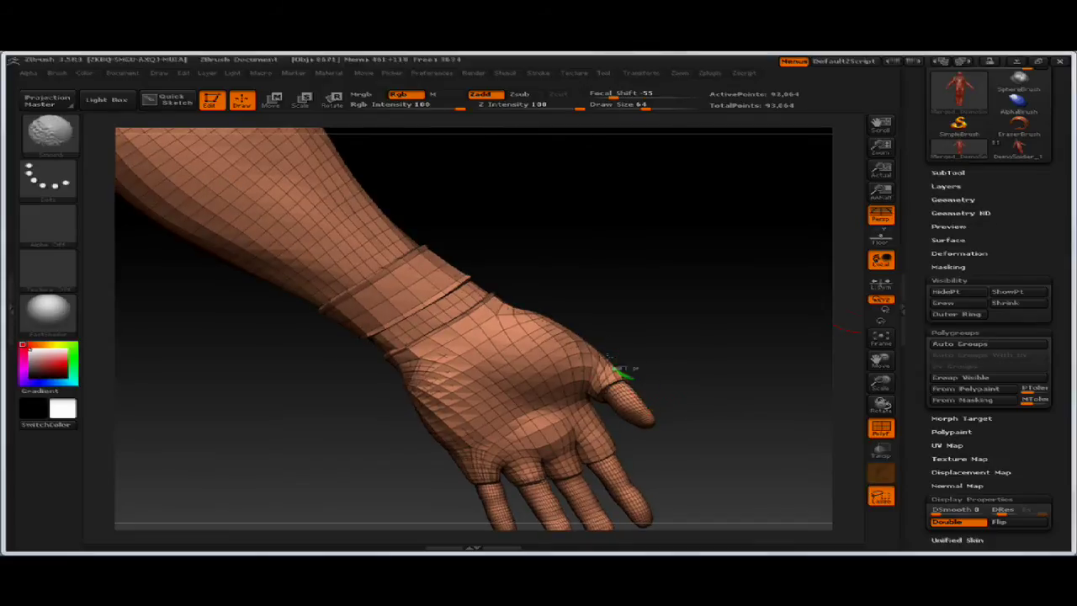
left_click(623, 373, "ctrl+shift")
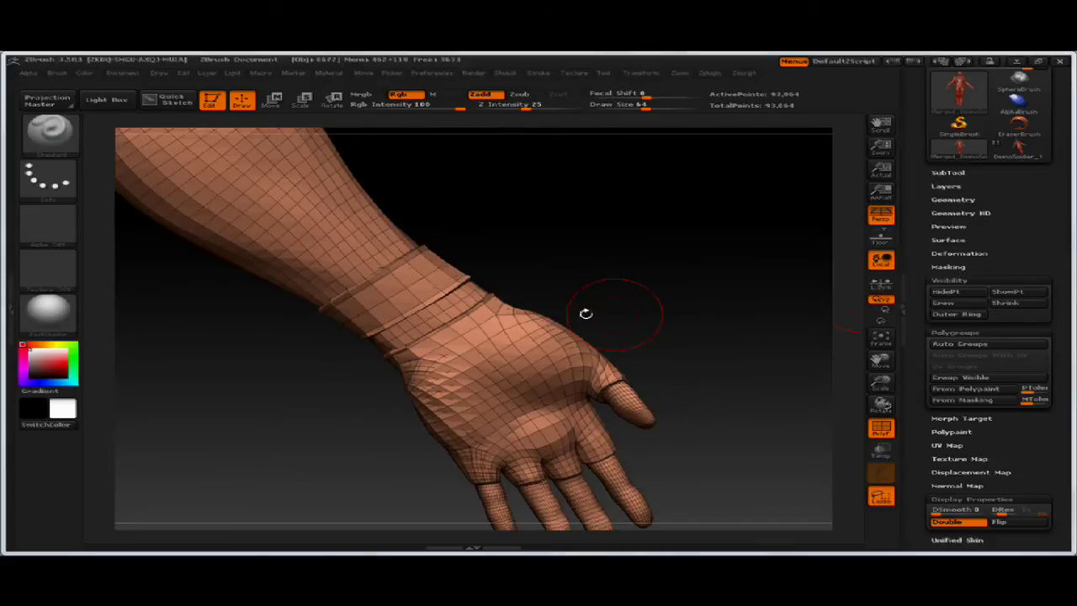
mouse_move(584, 312)
left_mouse_down()
mouse_move(516, 339)
mouse_move(645, 303)
left_mouse_up()
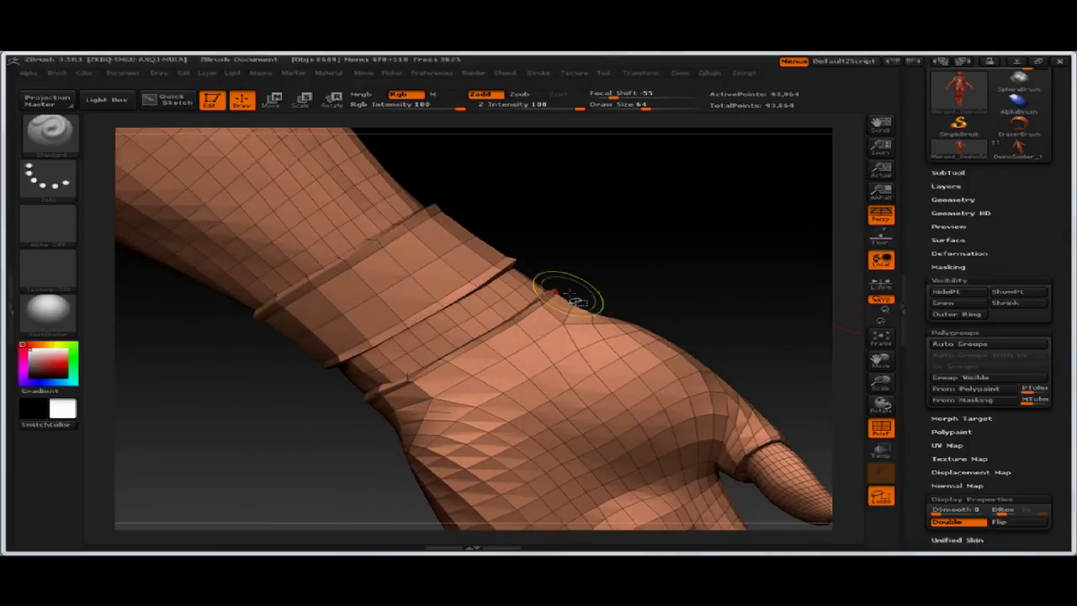
left_click(558, 286, "ctrl+shift")
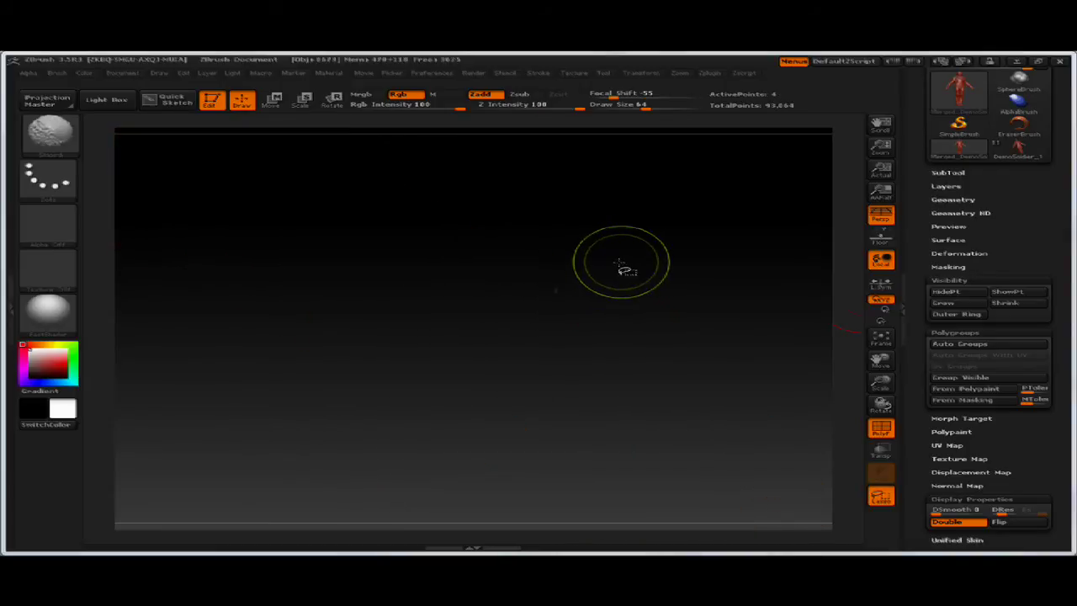
key("ctrl+shift+x")
key("ctrl+shift+x")
key("ctrl+shift+x")
key("ctrl+shift+x")
key("ctrl+shift+x")
key("ctrl+shift+x")
key("ctrl+shift+x")
key("ctrl+shift+x")
key("ctrl+shift+x")
key("ctrl+shift+x")
key("ctrl+shift+x")
key("ctrl+shift+x")
key("ctrl+shift+x")
key("ctrl+shift+x")
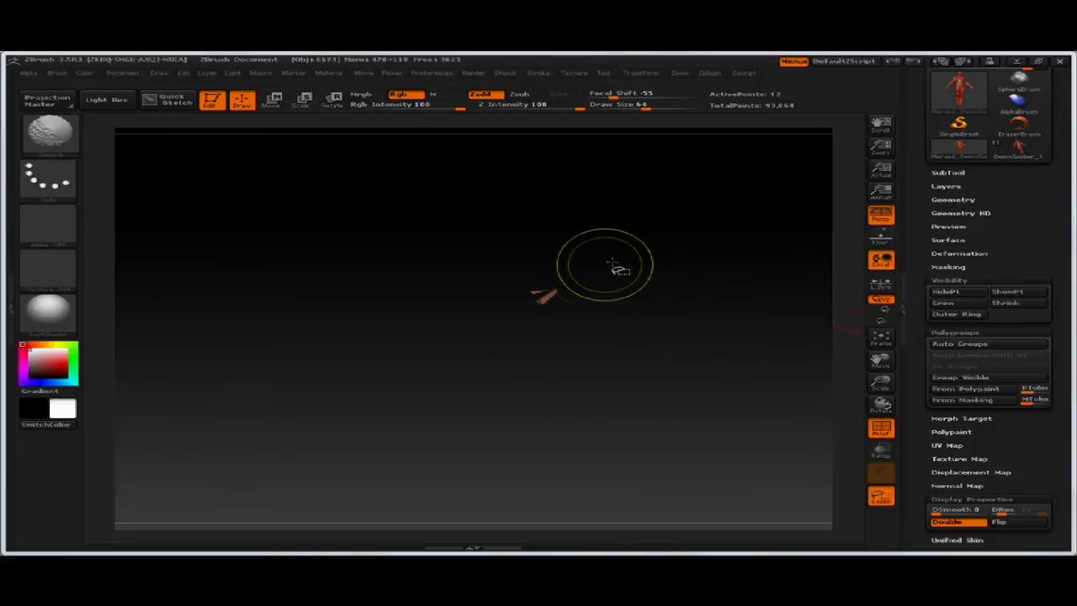
key("ctrl+shift+x")
key("ctrl+shift+x")
key("ctrl+shift+x")
key("ctrl+shift+x")
key("ctrl+shift+x")
key("ctrl+shift+x")
key("ctrl+shift+x")
key("ctrl+shift+x")
key("ctrl+shift+x")
key("ctrl+shift+x")
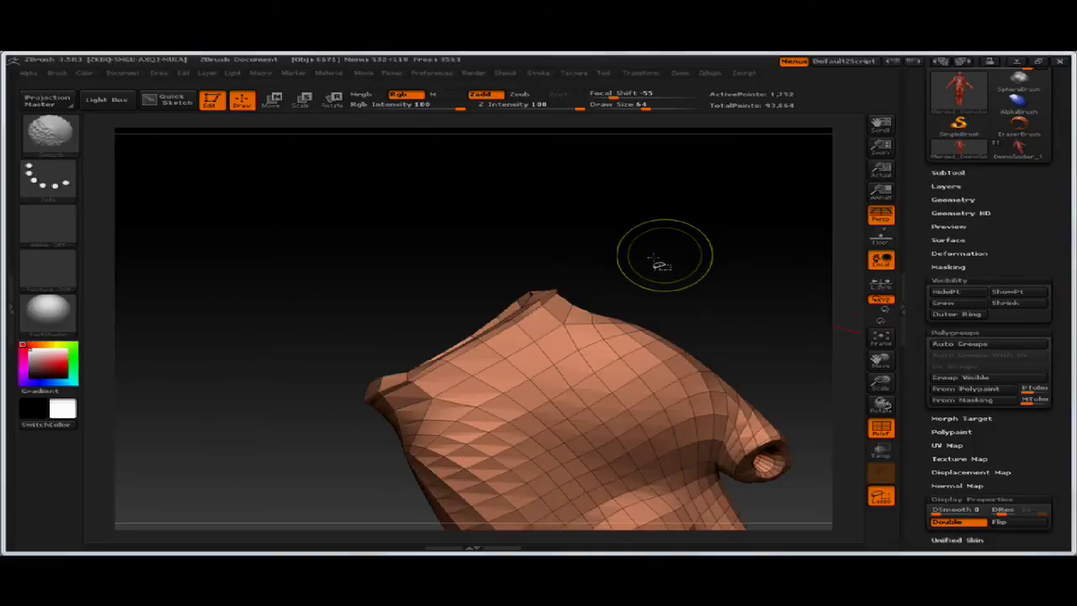
Assign the isolated glove its own polygroup and unhide the rest of the model
mouse_move(680, 333)
left_mouse_down()
mouse_move(626, 185)
mouse_move(689, 313)
left_mouse_up()
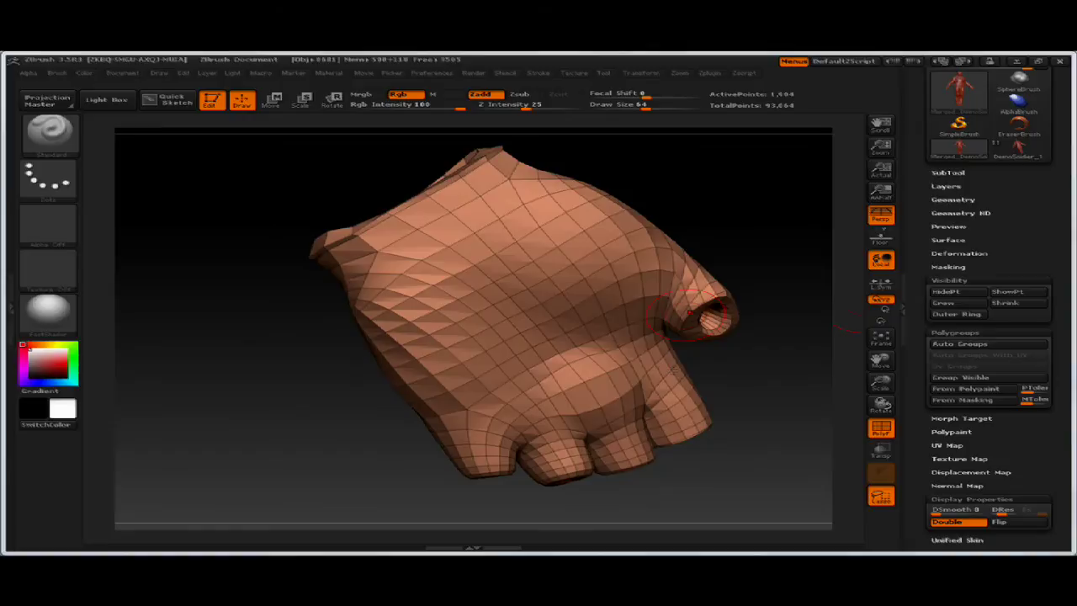
left_click_drag(665, 209, 696, 211)
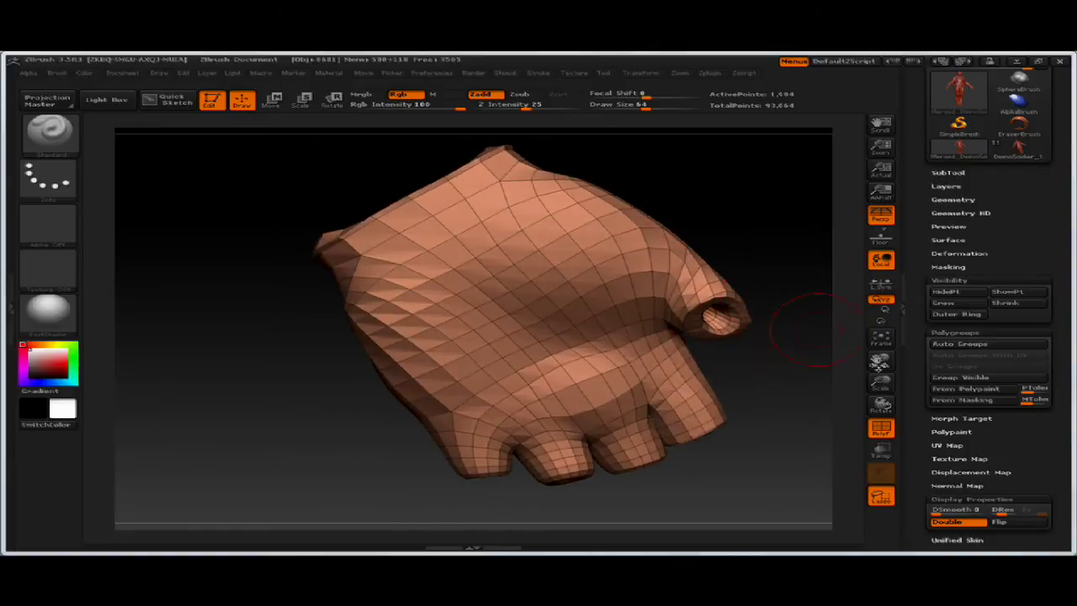
left_click(968, 389)
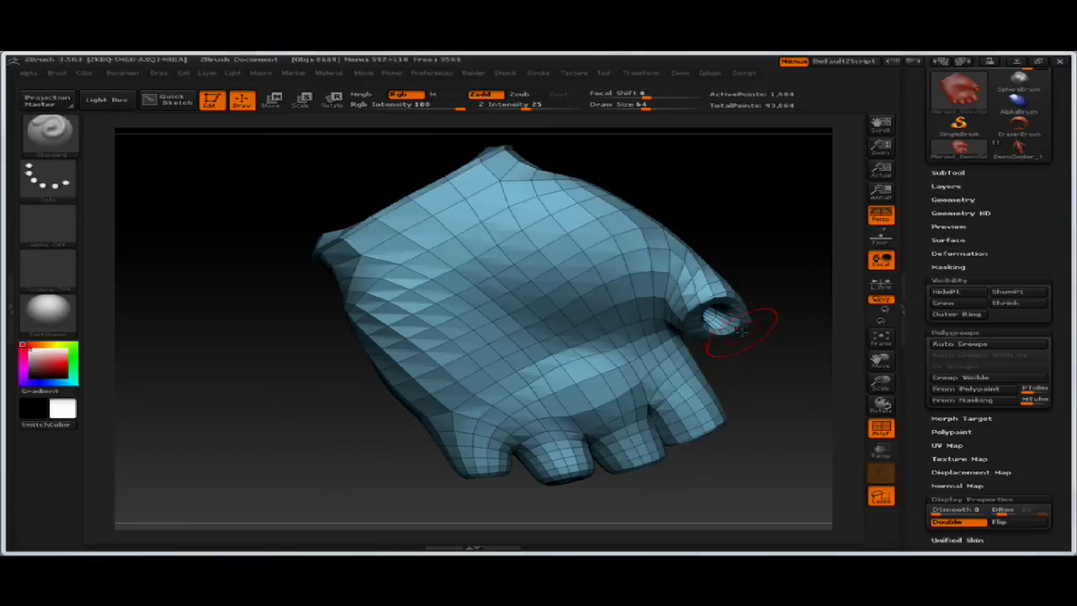
left_click_drag(717, 228, 708, 282, "alt")
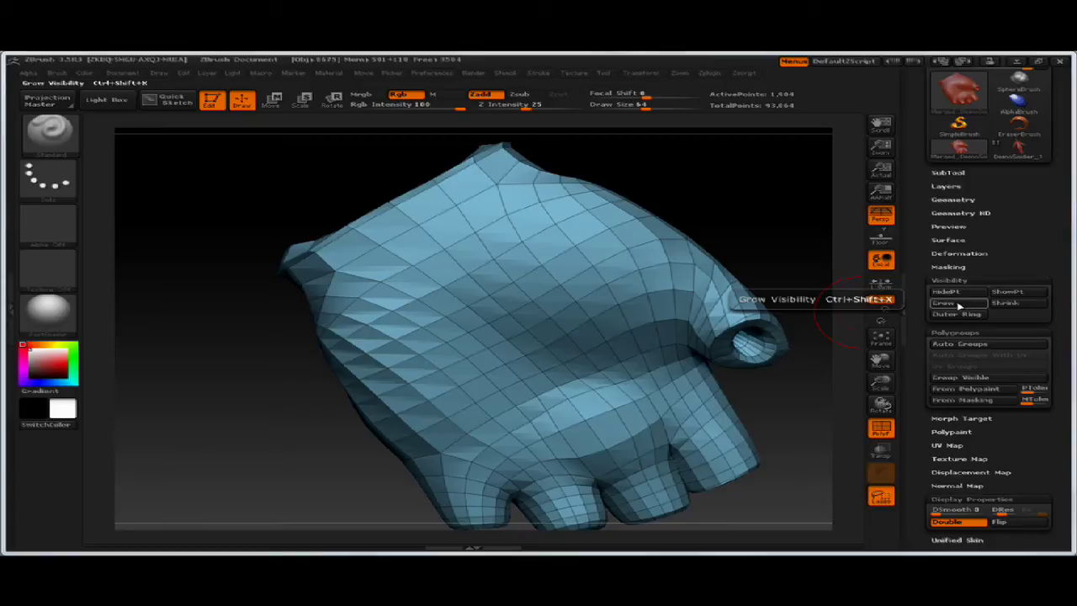
key("ctrl")
left_click(715, 219, "ctrl+shift")
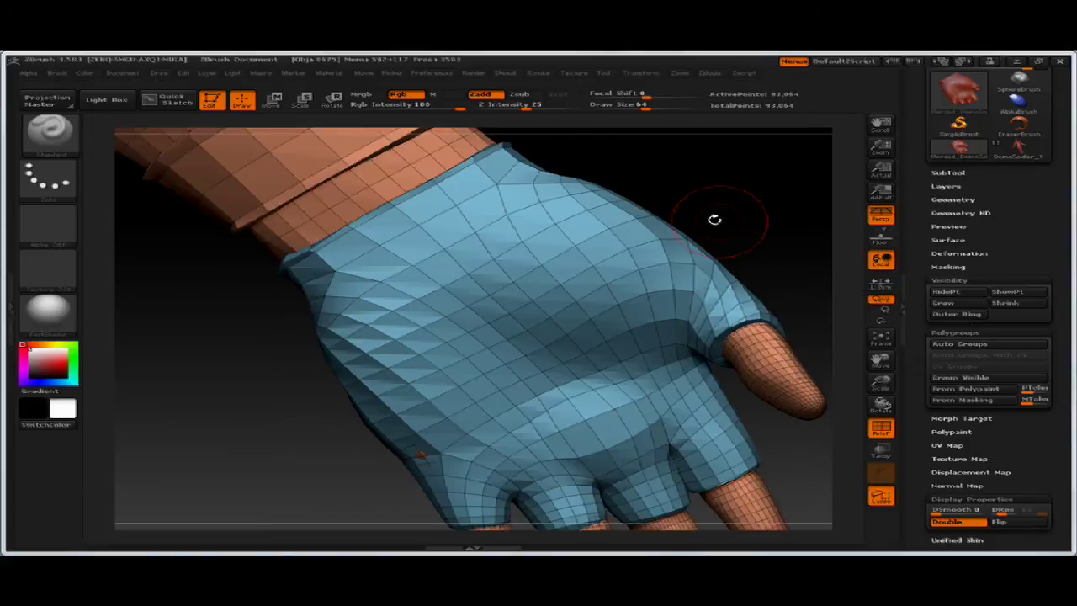
Isolate a few polygons on the wristband's edge and grow the visibility until the whole band shows
left_click_drag(717, 212, 721, 396, "alt")
left_click_drag(541, 243, 543, 250)
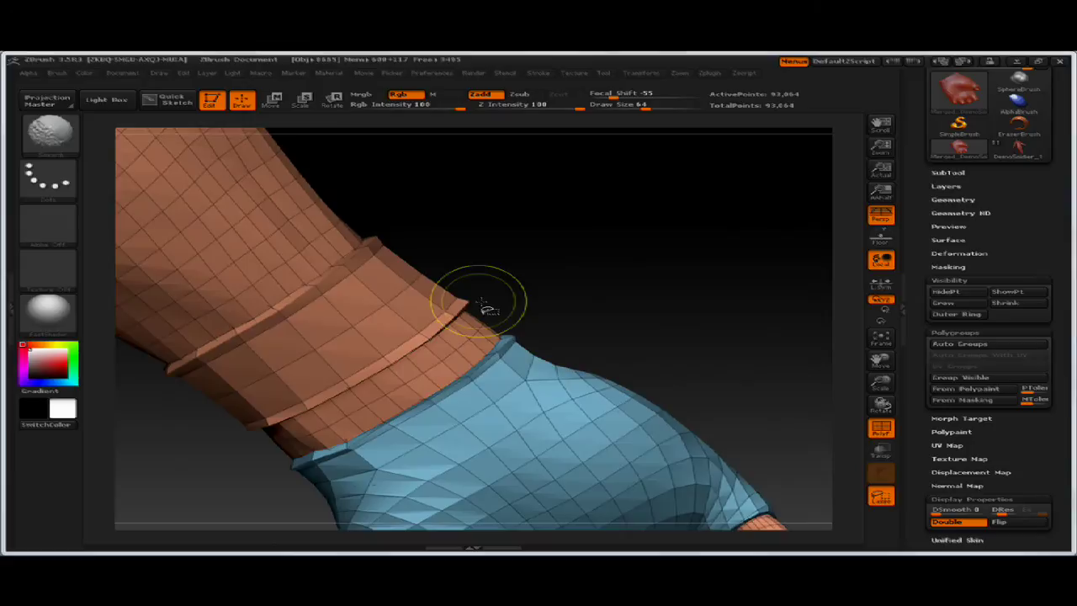
left_click(476, 303, "ctrl+shift")
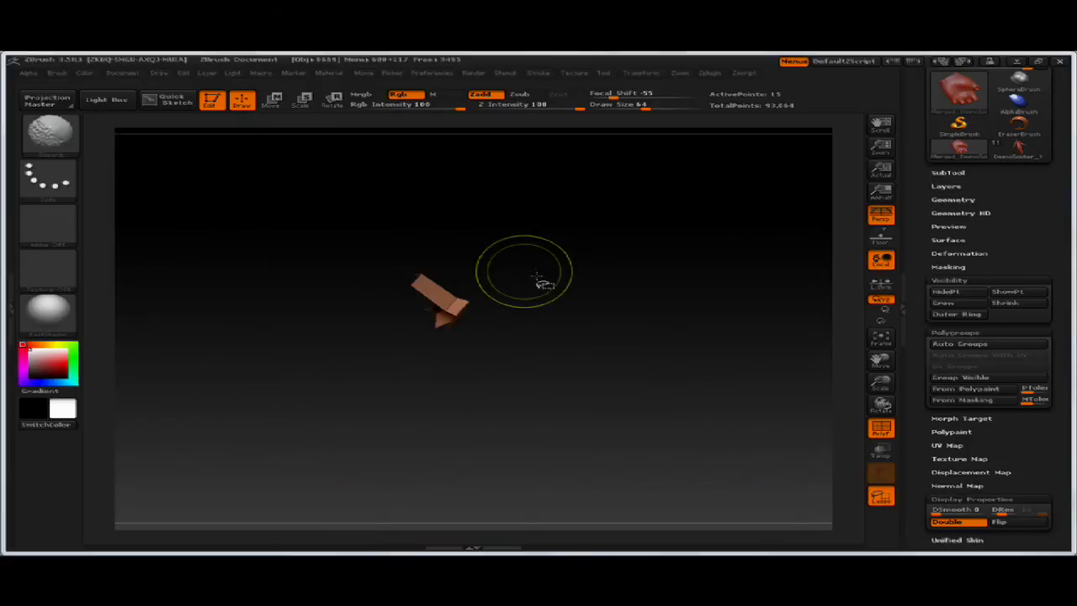
key("ctrl+shift+x")
key("ctrl+shift+x")
key("ctrl+shift+x")
key("ctrl+shift+x")
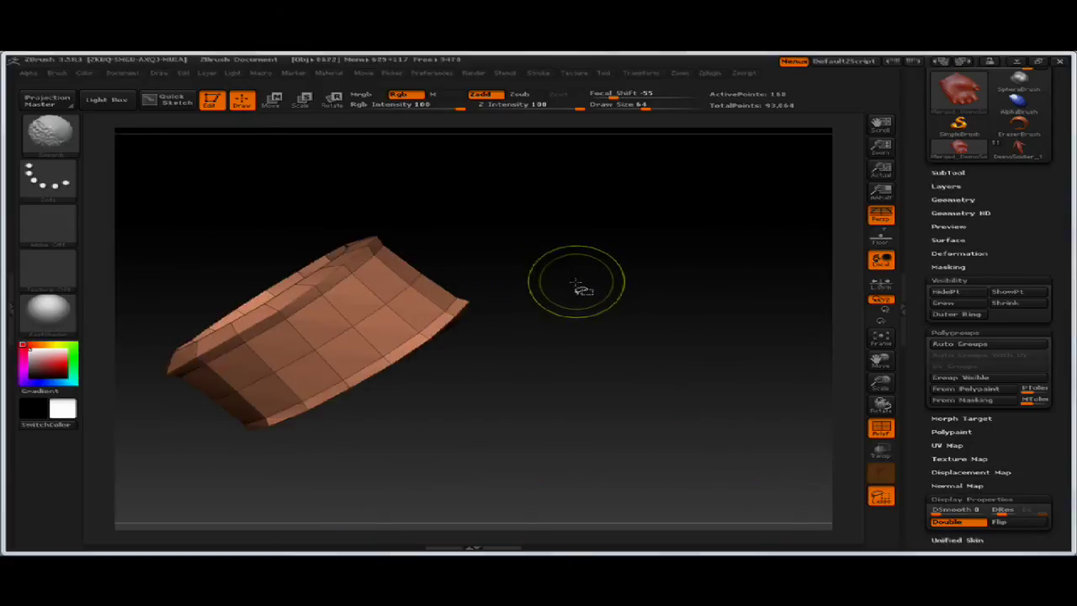
left_click_drag(548, 308, 725, 318)
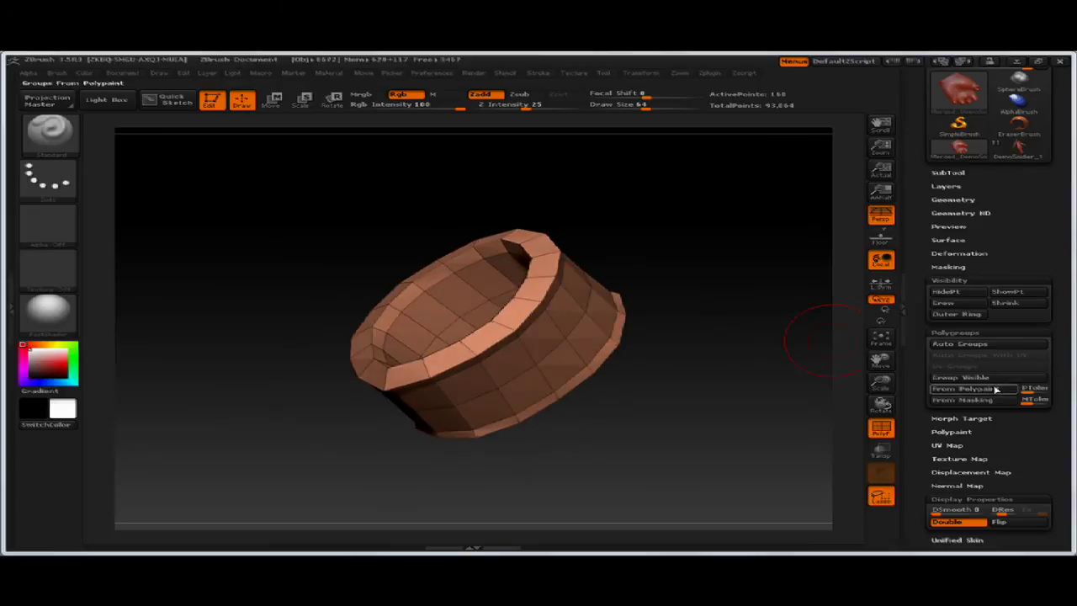
Group the visible wristband polygons into their own polygroup and unhide the rest of the model
left_click(960, 377)
left_click(749, 281, "ctrl+shift")
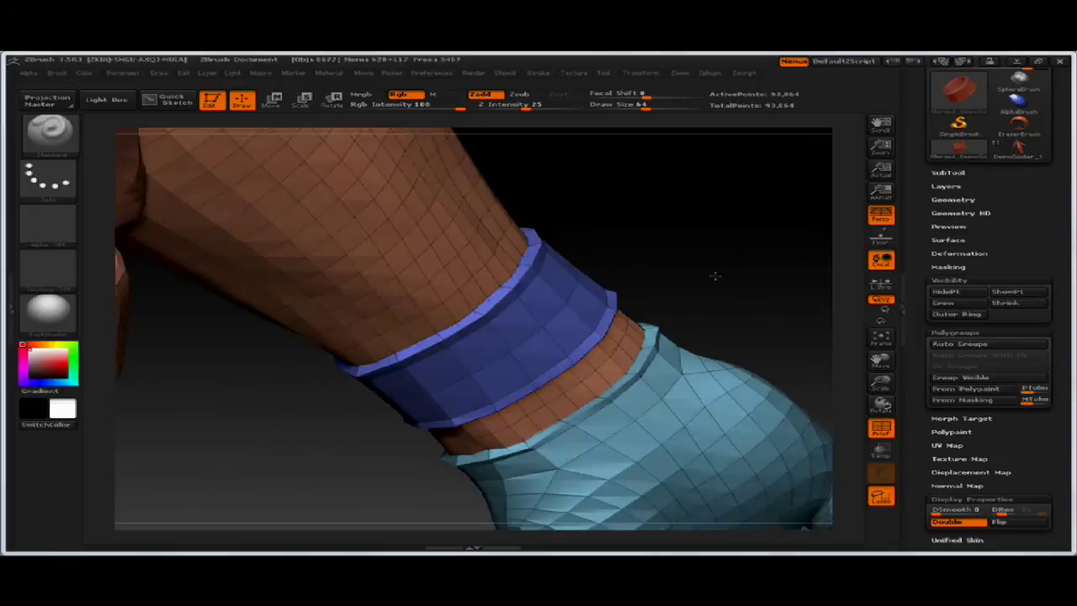
mouse_move(714, 275)
left_mouse_down()
mouse_move(735, 292)
mouse_move(667, 283)
mouse_move(648, 300)
mouse_move(673, 282)
mouse_move(644, 280)
mouse_move(715, 279)
left_mouse_up()
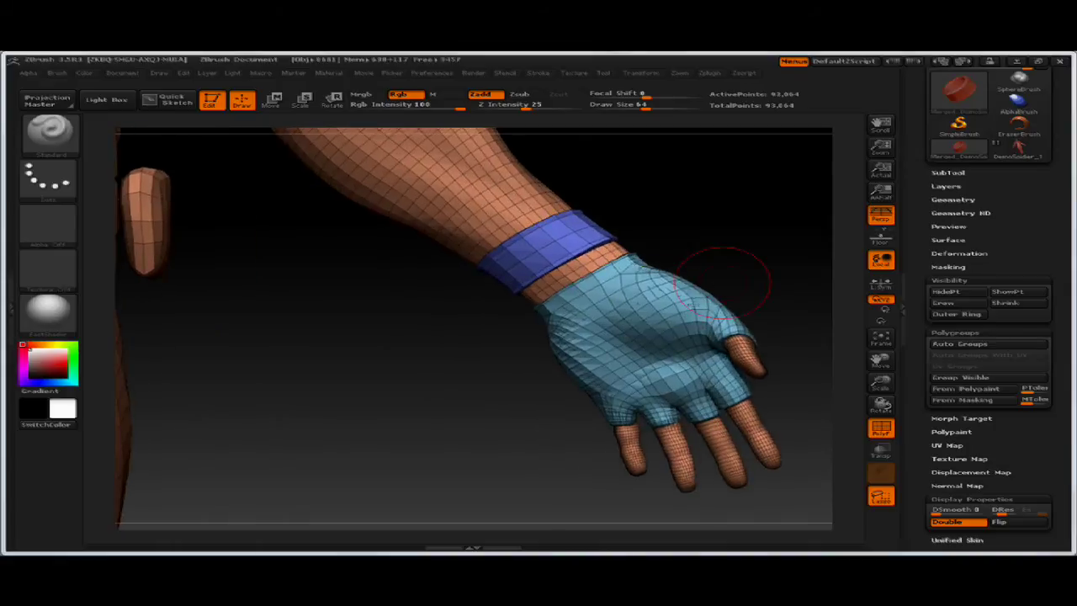
Check the new polygroups by isolating the glove and the wristband in turn, unhiding the full model after each
left_click(690, 282, "ctrl+shift")
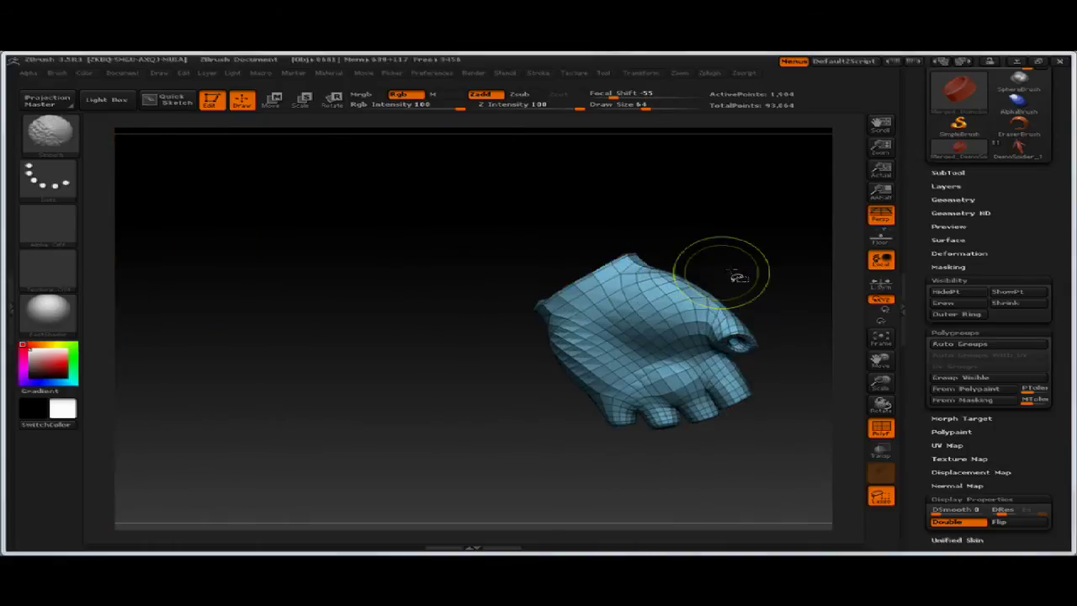
left_click(725, 252, "ctrl+shift")
left_click(623, 235, "ctrl+shift")
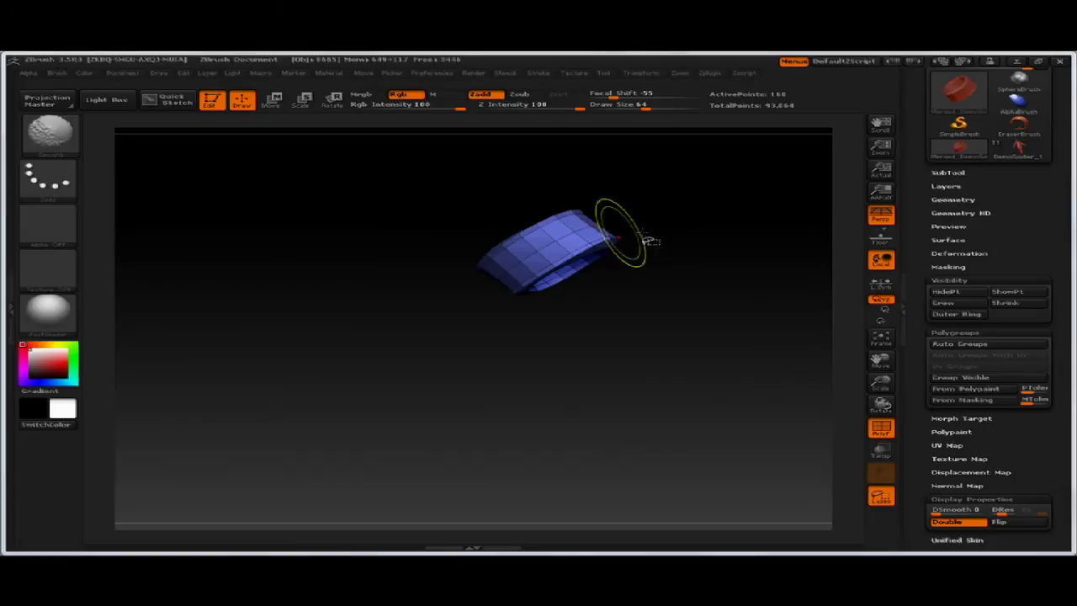
left_click(698, 238, "ctrl+shift")
Hide the glove and wristband polygroups and isolate the bare hand up to the wrist with a lasso visibility selection
key("ctrl+z")
key("ctrl+z")
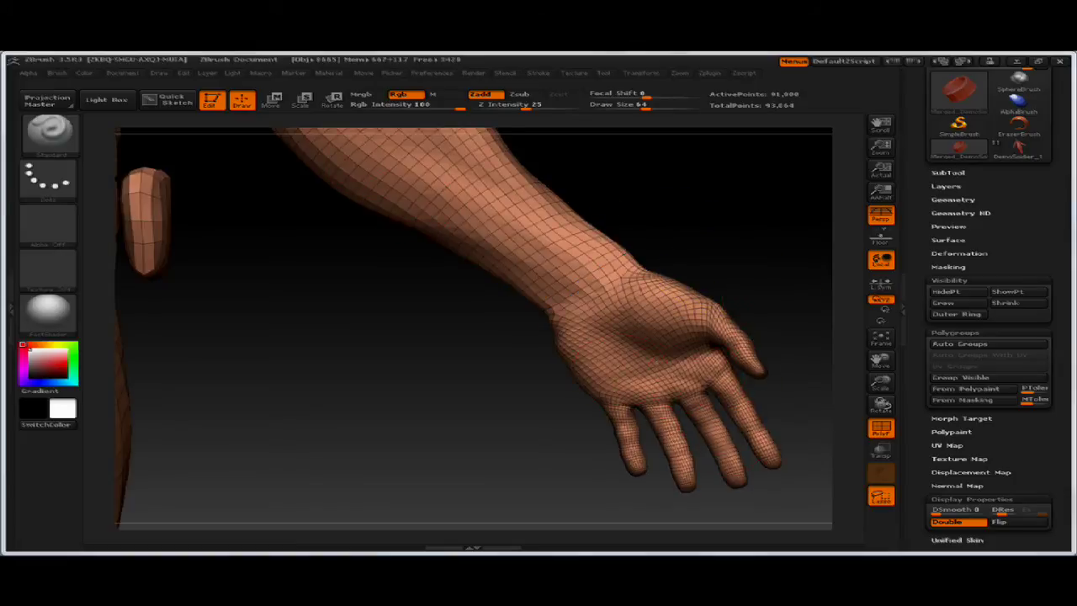
left_click_drag(721, 301, 659, 268, "alt")
mouse_move(741, 477)
left_mouse_down("ctrl+shift")
mouse_move(577, 473)
mouse_move(396, 339)
mouse_move(430, 270)
mouse_move(534, 210)
mouse_move(620, 189)
mouse_move(800, 276)
mouse_move(787, 437)
left_mouse_up("ctrl+shift")
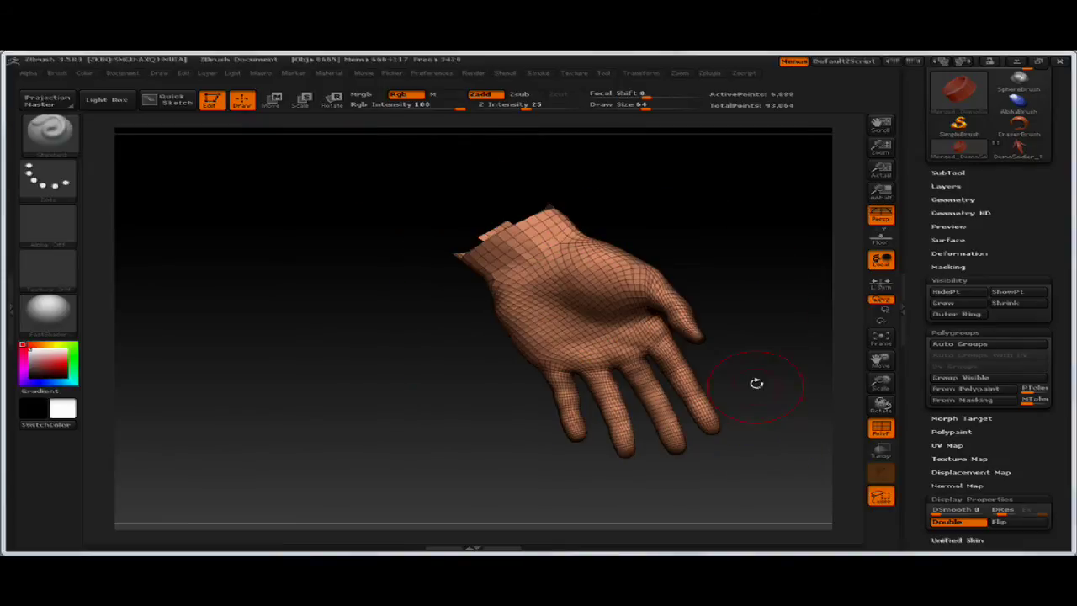
Grow the visible area of the bare hand ring by ring up the forearm
key("ctrl+shift+x")
key("ctrl+shift+x")
key("ctrl+shift+x")
key("ctrl+shift+x")
key("ctrl+shift+x")
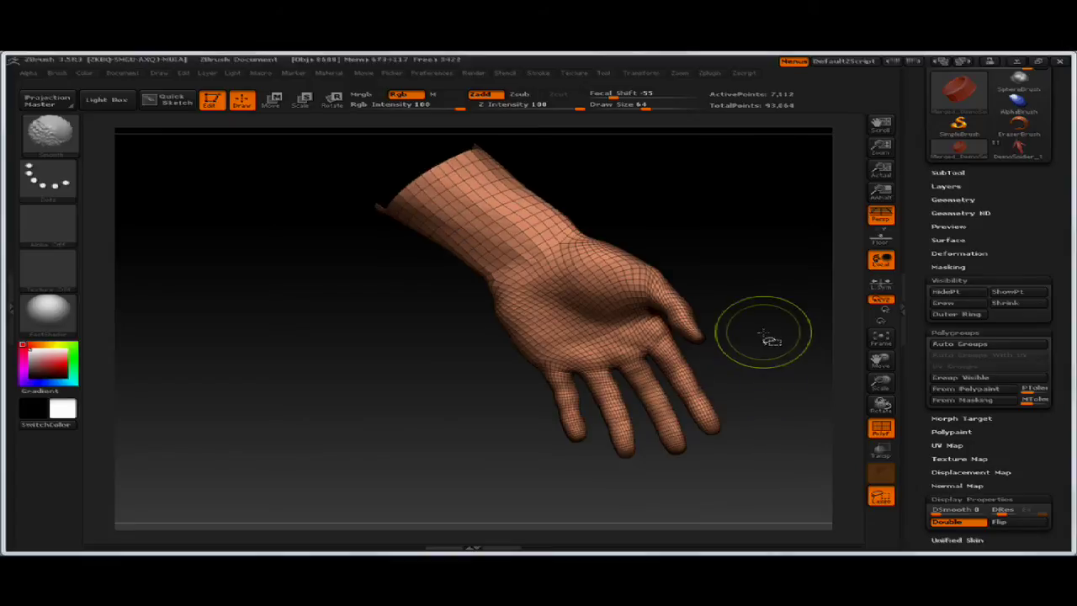
key("ctrl+shift+x")
key("ctrl+shift+x")
key("ctrl+shift+x")
key("ctrl+shift+x")
left_click_drag(769, 291, 775, 316, "alt")
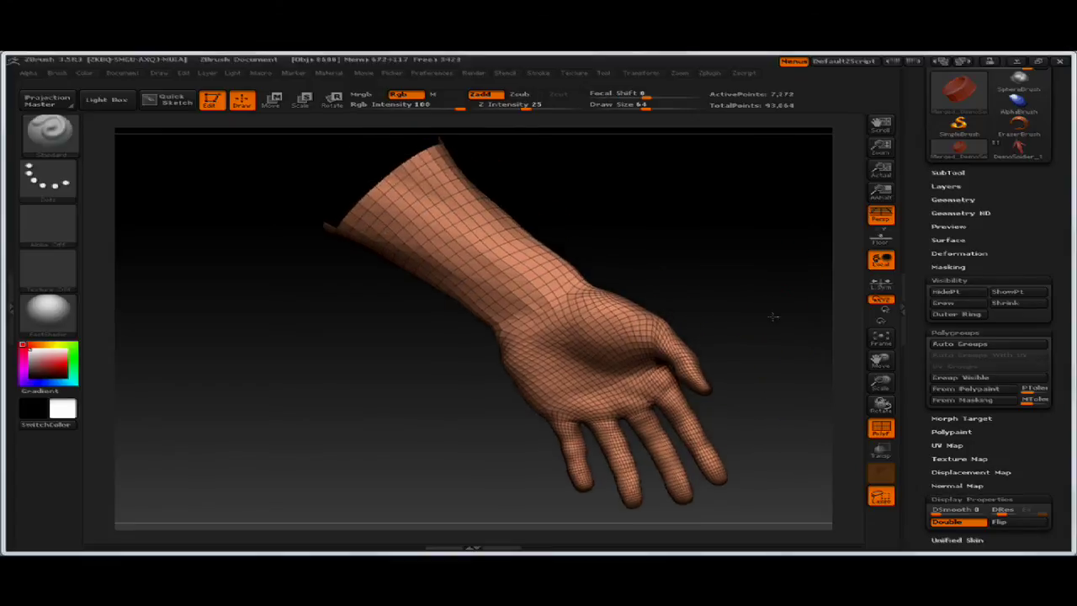
Shrink the visible area from the forearm back to just above the wrist
key("b")
key("c")
key("l")
key("ctrl+shift+s")
key("ctrl+shift+s")
key("ctrl+shift+s")
key("ctrl+shift+s")
key("ctrl+shift+s")
key("ctrl+shift+s")
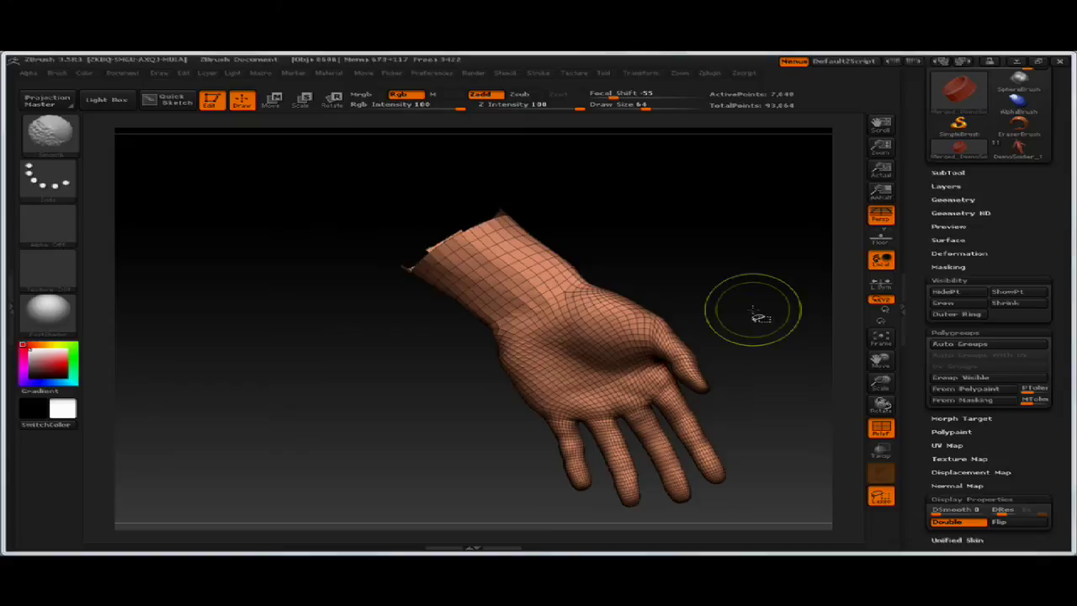
key("ctrl+shift+s")
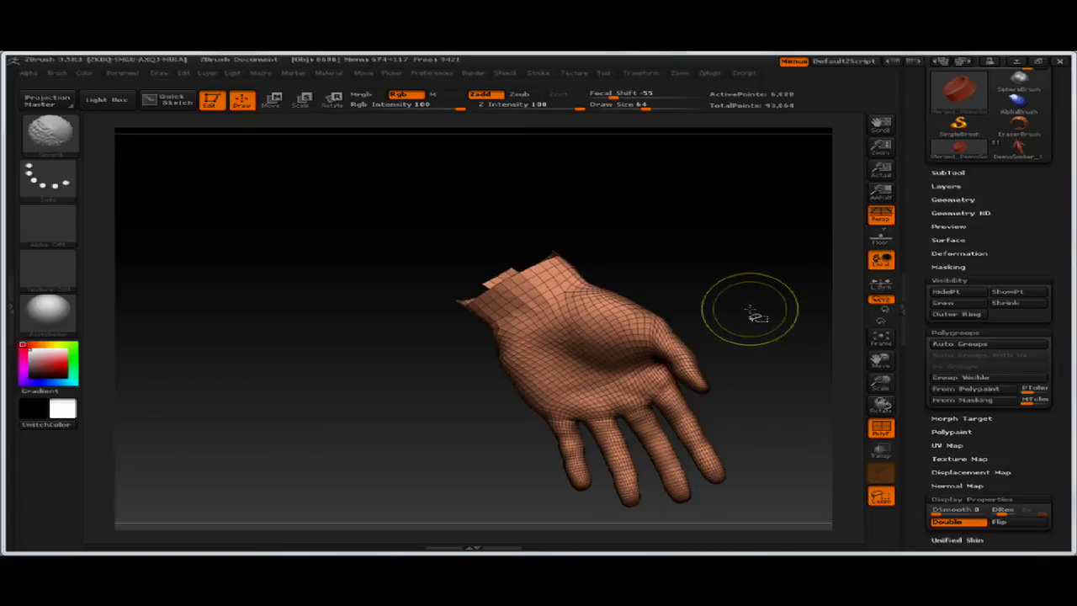
Grow the visible area from the wrist up most of the forearm again
key("ctrl+shift+g")
key("ctrl+shift+g")
key("ctrl+shift+g")
key("ctrl+shift+g")
key("ctrl+shift+g")
key("ctrl+shift+g")
key("ctrl+shift+g")
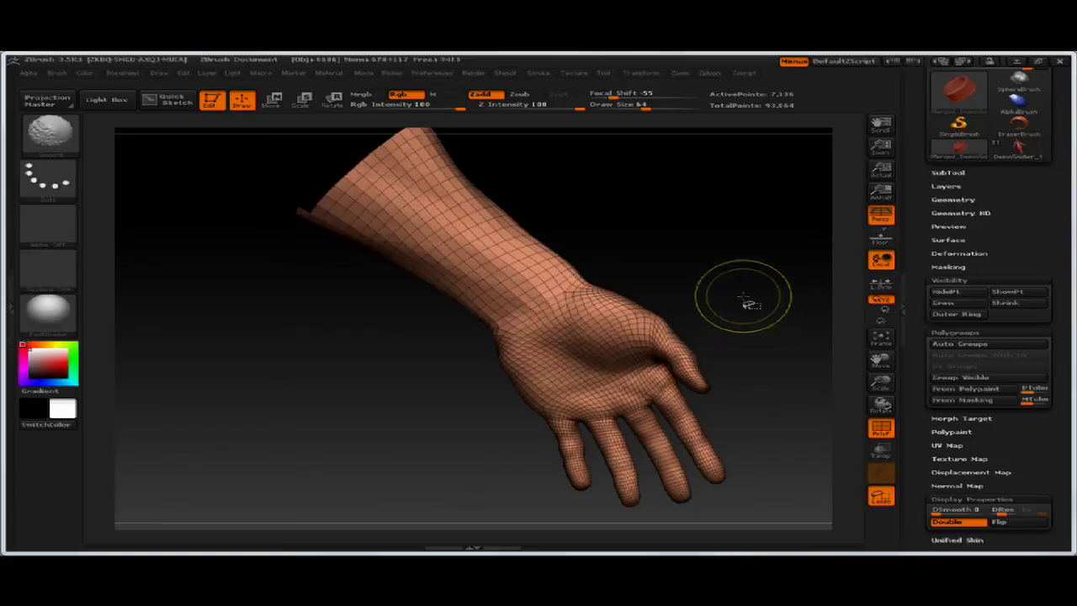
Shrink the visible area until only the hand and a short section of forearm show
key("ctrl+shift+s")
key("ctrl+shift+s")
key("ctrl+shift+s")
key("ctrl+shift+s")
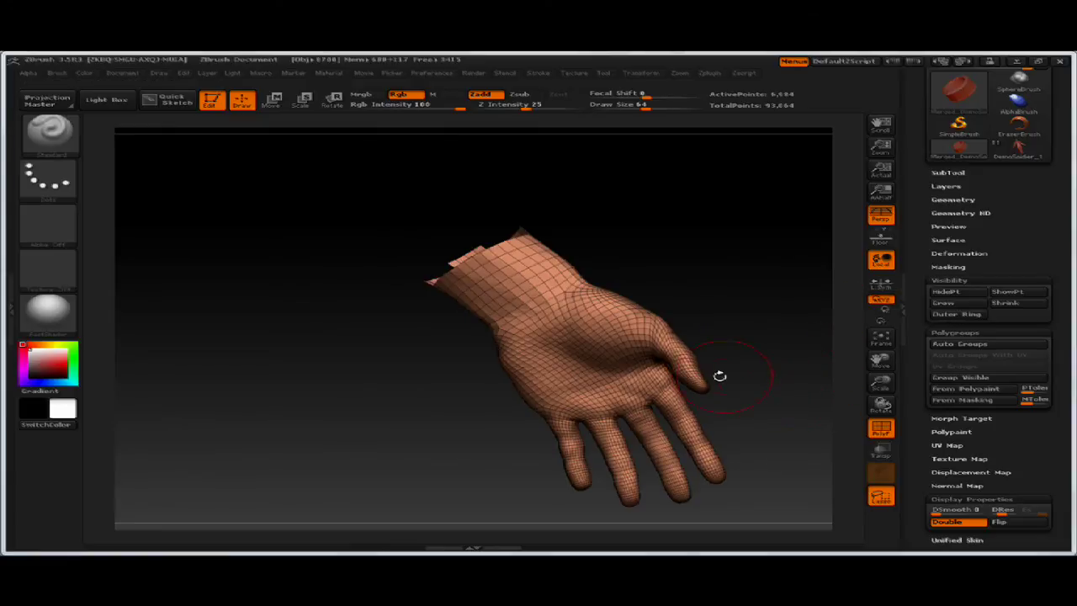
left_click_drag(719, 375, 730, 446)
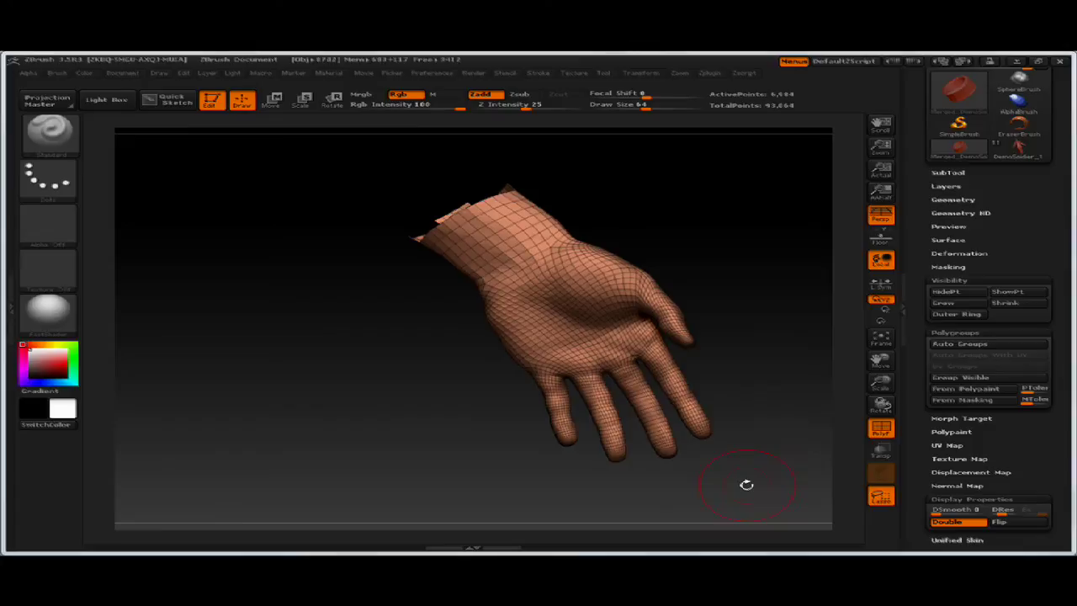
Hide the hand polygons so only the short band of polygons around the wrist shows
mouse_move(741, 485)
left_mouse_down("ctrl+shift")
mouse_move(416, 375)
mouse_move(442, 303)
mouse_move(590, 230)
mouse_move(772, 251)
mouse_move(795, 438)
left_mouse_up("ctrl+shift")
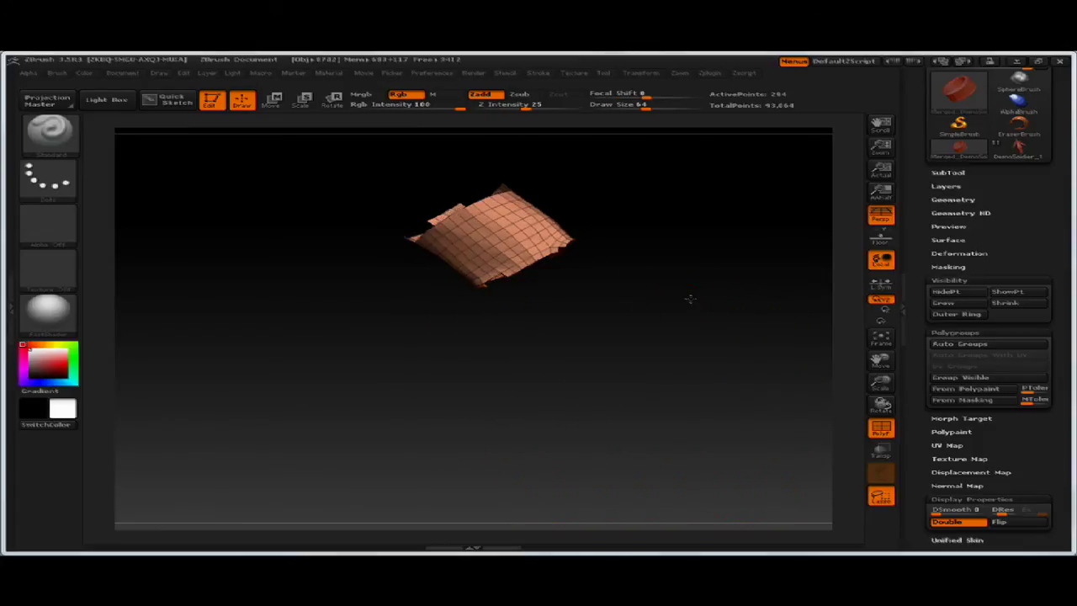
mouse_move(690, 298)
left_mouse_down()
mouse_move(709, 296)
mouse_move(695, 295)
left_mouse_up()
mouse_move(572, 265)
left_mouse_down("ctrl+alt+shift")
mouse_move(593, 242)
mouse_move(534, 269)
mouse_move(549, 248)
left_mouse_up("ctrl+alt+shift")
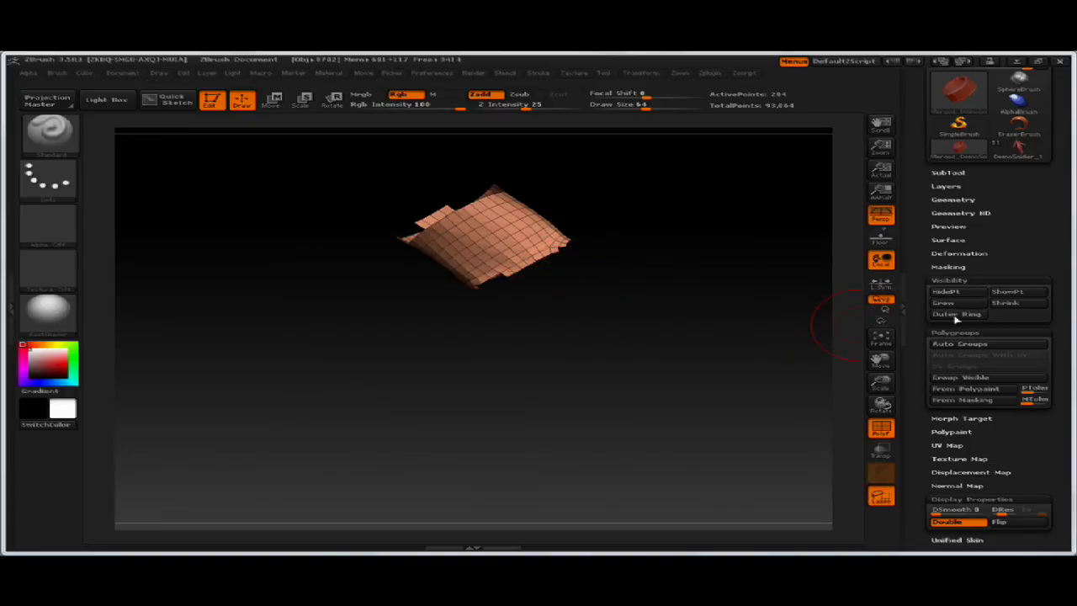
Reduce the wrist band to its outer ring polygons, and restore the full band
left_click(964, 314)
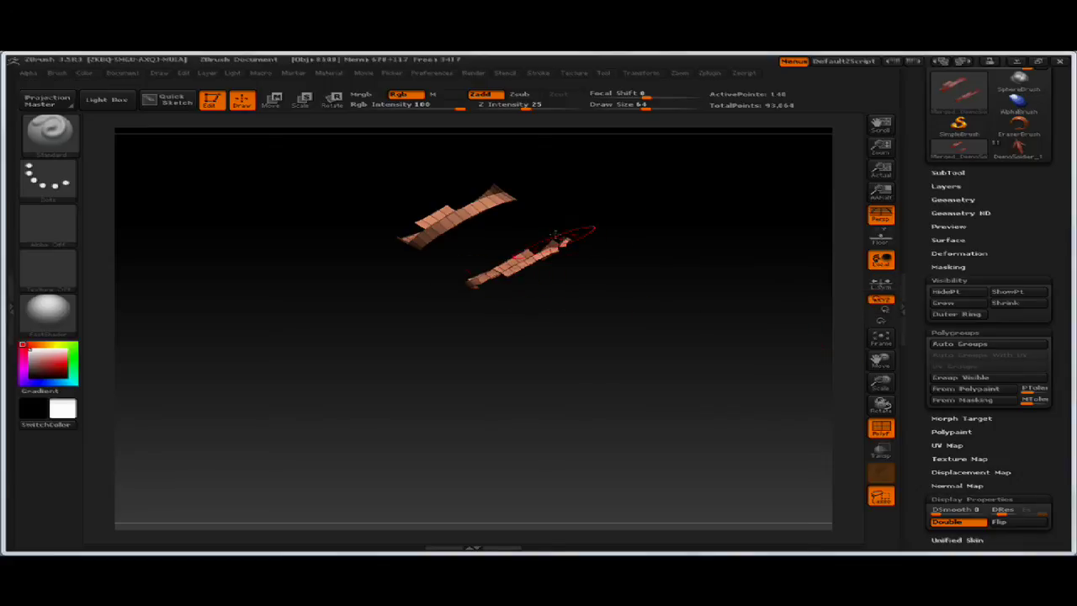
mouse_move(627, 208)
left_mouse_down()
mouse_move(659, 217)
mouse_move(603, 213)
left_mouse_up()
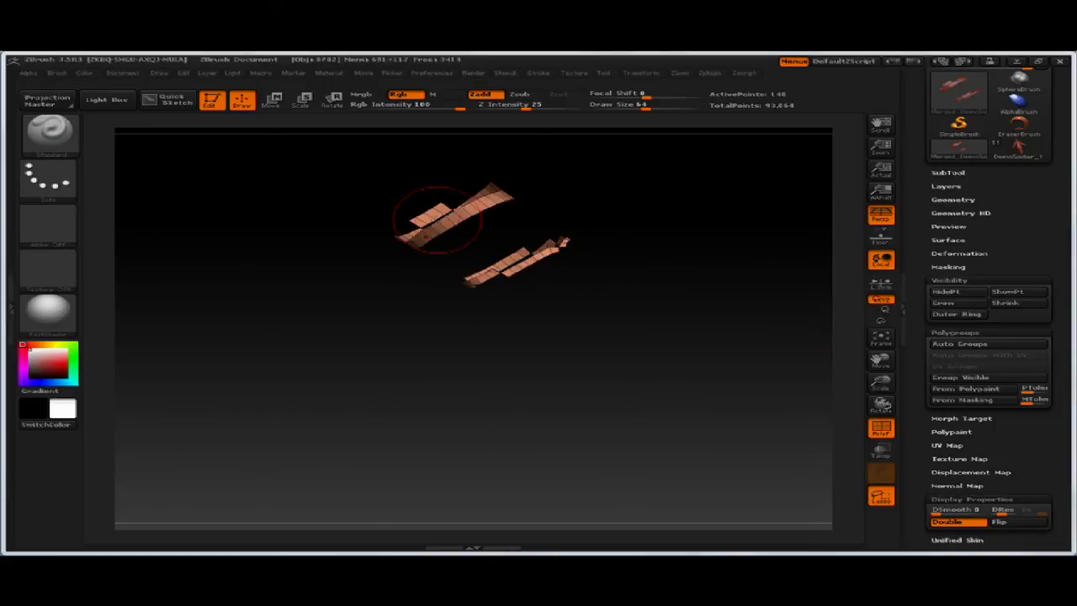
left_click(724, 261, "ctrl+shift")
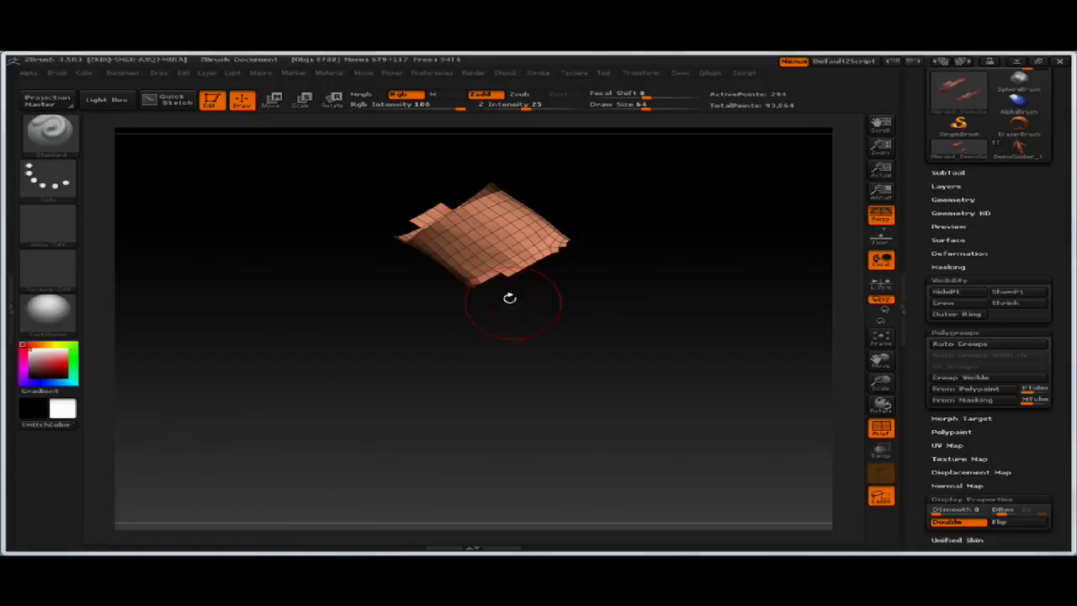
Show only the outer ring polygons at both open edges of the wrist band, and unhide the whole model
left_click_drag(532, 296, 542, 276)
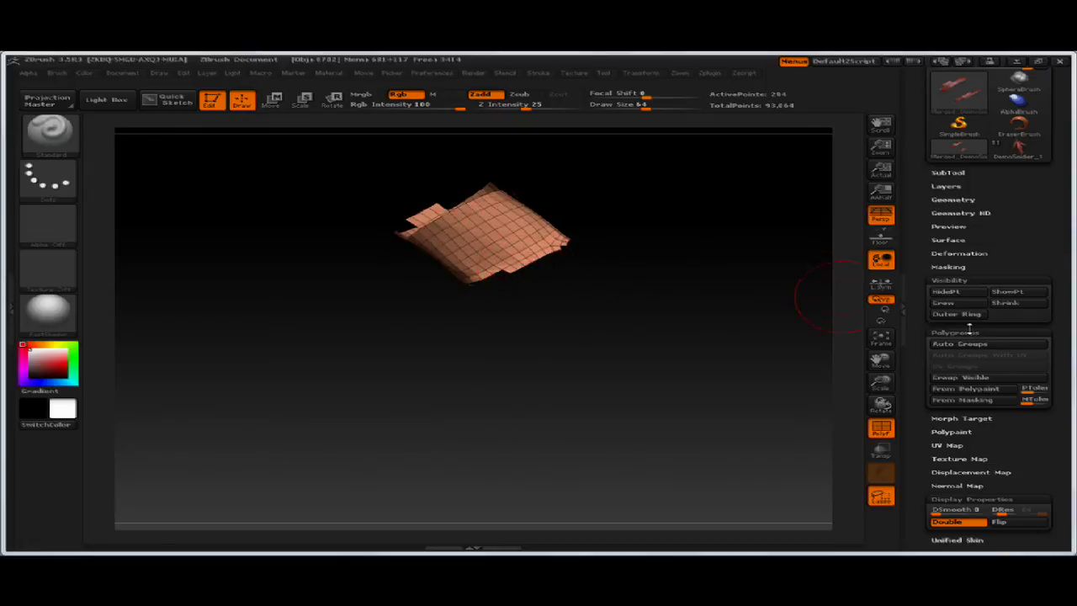
left_click(968, 315)
left_click_drag(519, 195, 663, 212)
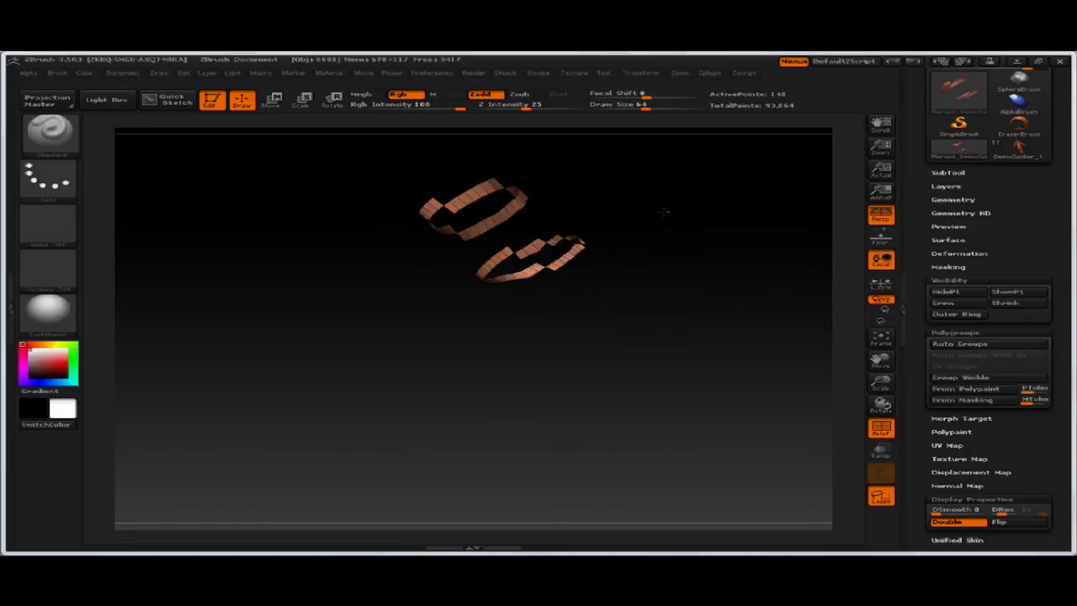
left_click(676, 202, "ctrl+shift")
Isolate a few polygons at the upper edge of the boot below the knee with a lasso visibility selection
left_click_drag(734, 207, 599, 290)
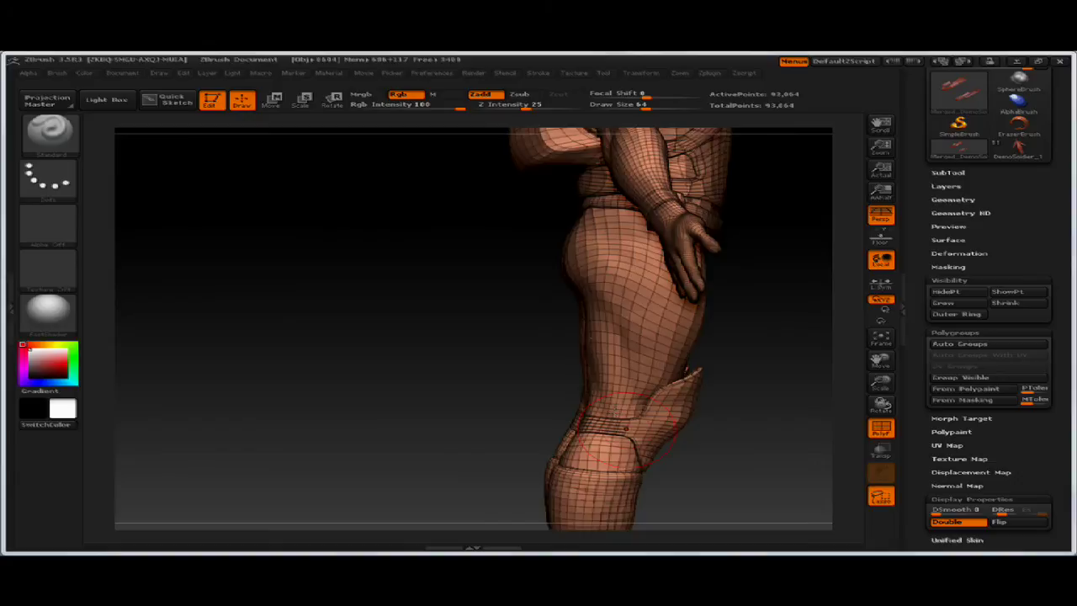
mouse_move(529, 505)
left_mouse_down("alt")
mouse_move(440, 354)
mouse_move(435, 262)
mouse_move(491, 294)
mouse_move(484, 402)
left_mouse_up("alt")
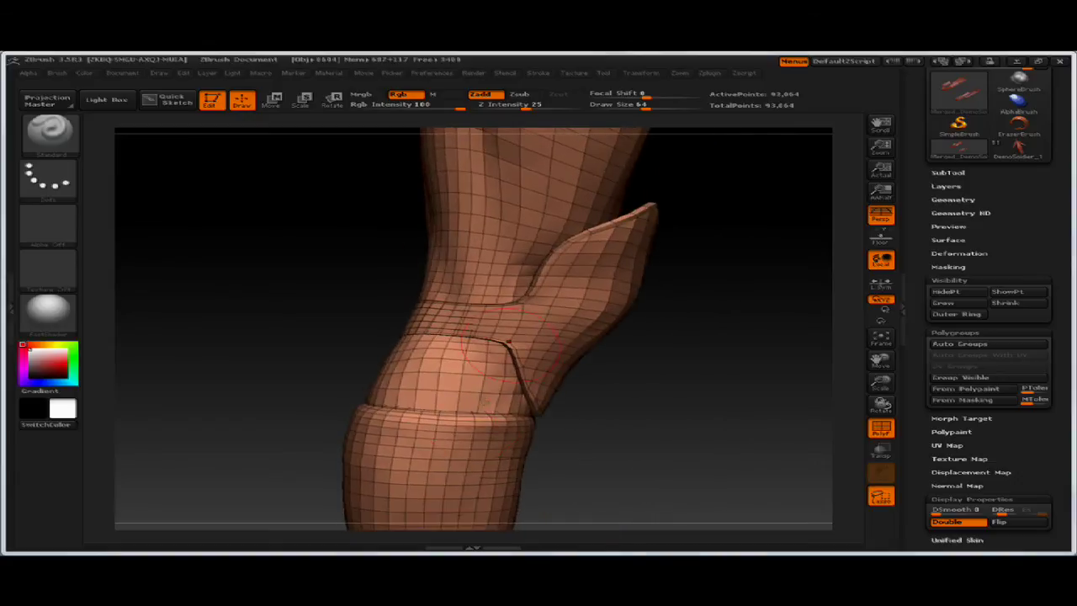
mouse_move(452, 448)
left_mouse_down("alt")
mouse_move(496, 289)
mouse_move(550, 199)
mouse_move(459, 504)
mouse_move(433, 456)
left_mouse_up("alt")
left_click_drag(463, 230, 465, 265, "alt")
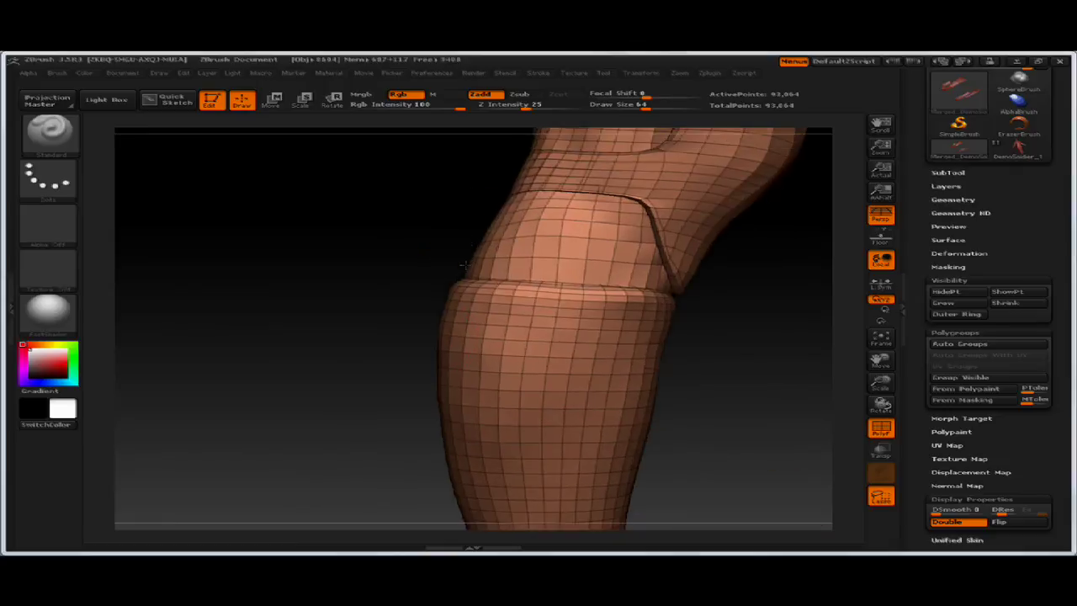
mouse_move(433, 303)
left_mouse_down("ctrl+shift")
mouse_move(446, 298)
mouse_move(437, 273)
mouse_move(418, 274)
left_mouse_up("ctrl+shift")
Grow the visibility from the boot's upper edge until the entire boot down to the toe shows
key("ctrl+shift+x")
key("ctrl+shift+x")
key("ctrl+shift+x")
key("ctrl+shift+x")
key("ctrl+shift+x")
key("ctrl+shift+x")
key("ctrl+shift+x")
key("ctrl+shift+x")
key("ctrl+shift+x")
key("ctrl+shift+x")
key("ctrl+shift+x")
key("ctrl+shift+x")
key("ctrl+shift+x")
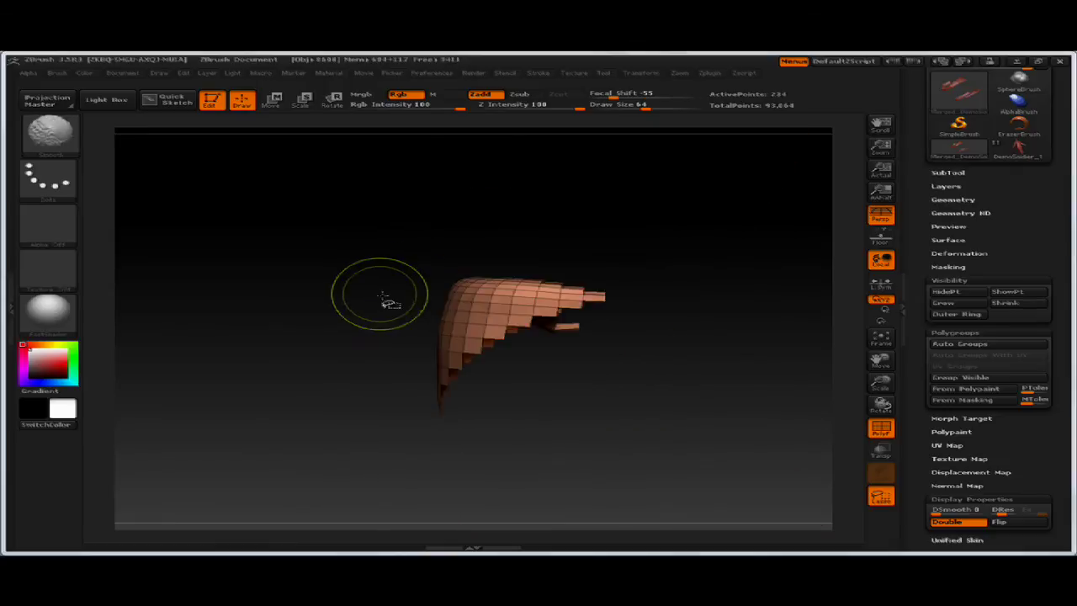
key("ctrl+shift+x")
key("ctrl+shift+x")
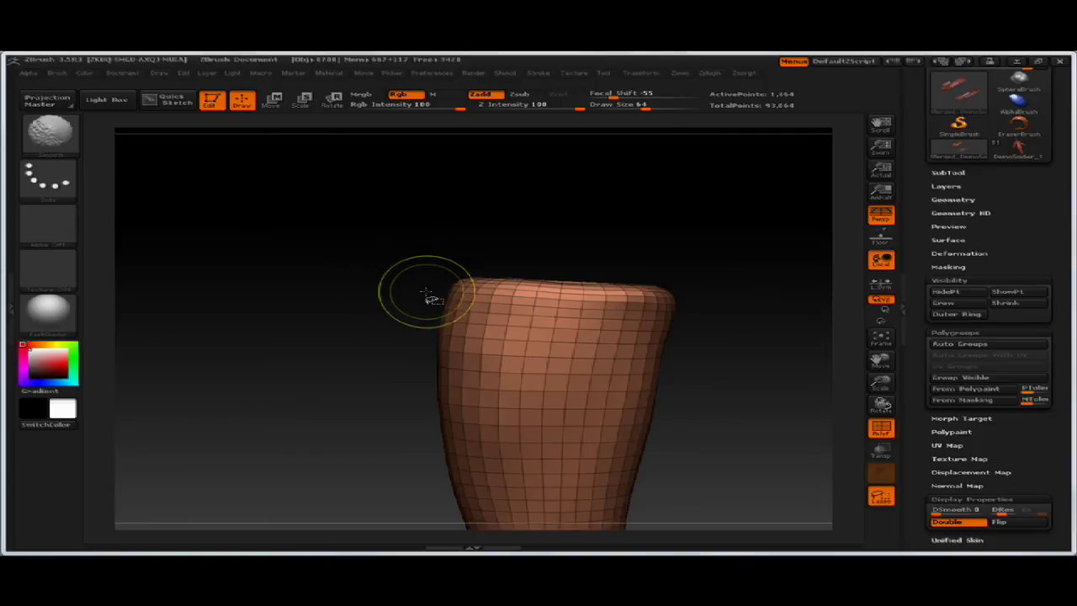
key("ctrl+shift+x")
key("ctrl+shift+x")
key("ctrl+shift+x")
key("ctrl+shift+x")
key("ctrl+shift+x")
key("ctrl+shift+x")
key("ctrl+shift+x")
key("ctrl+shift+x")
left_click_drag(711, 356, 682, 153, "alt")
left_click_drag(697, 227, 724, 253)
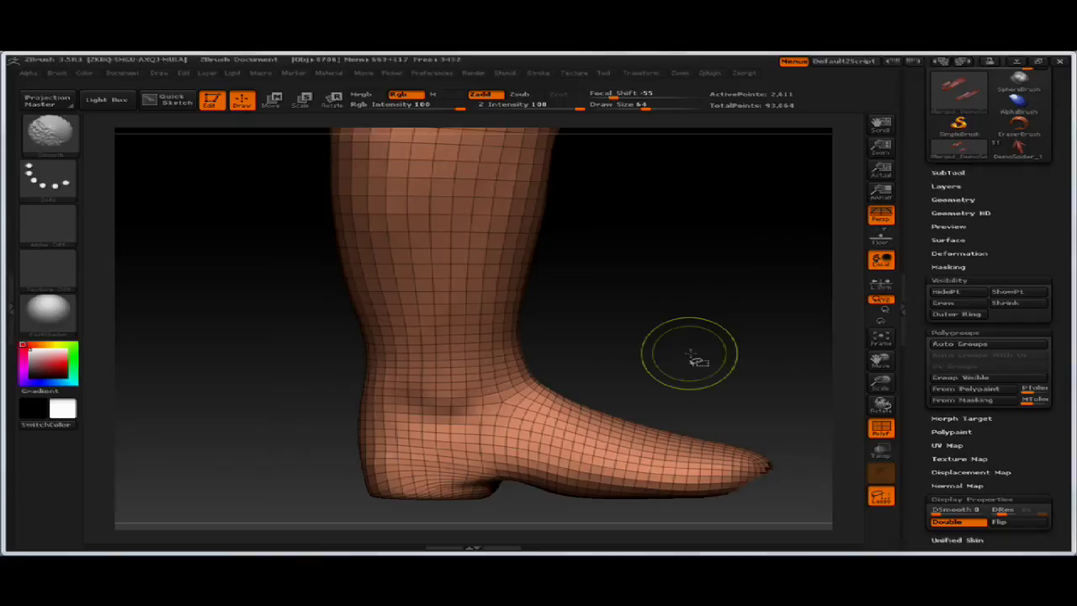
key("ctrl+shift+x")
key("ctrl+shift+x")
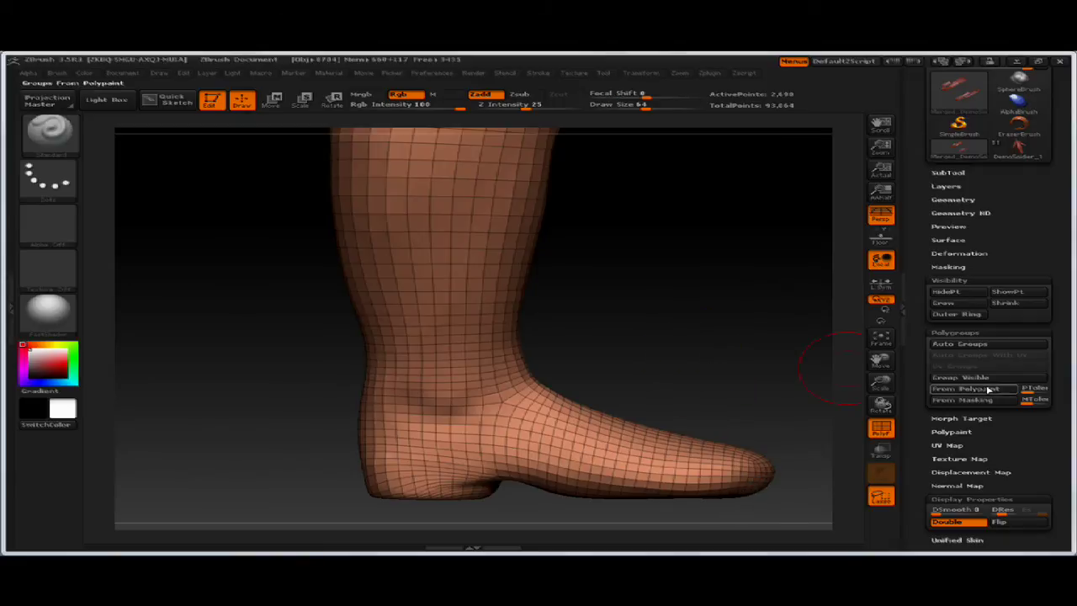
Group the visible boot polygons into their own polygroup and unhide the rest of the model
left_click(985, 378)
mouse_move(715, 326)
left_mouse_down()
mouse_move(645, 300)
mouse_move(602, 310)
left_mouse_up()
left_click(694, 296, "ctrl+shift")
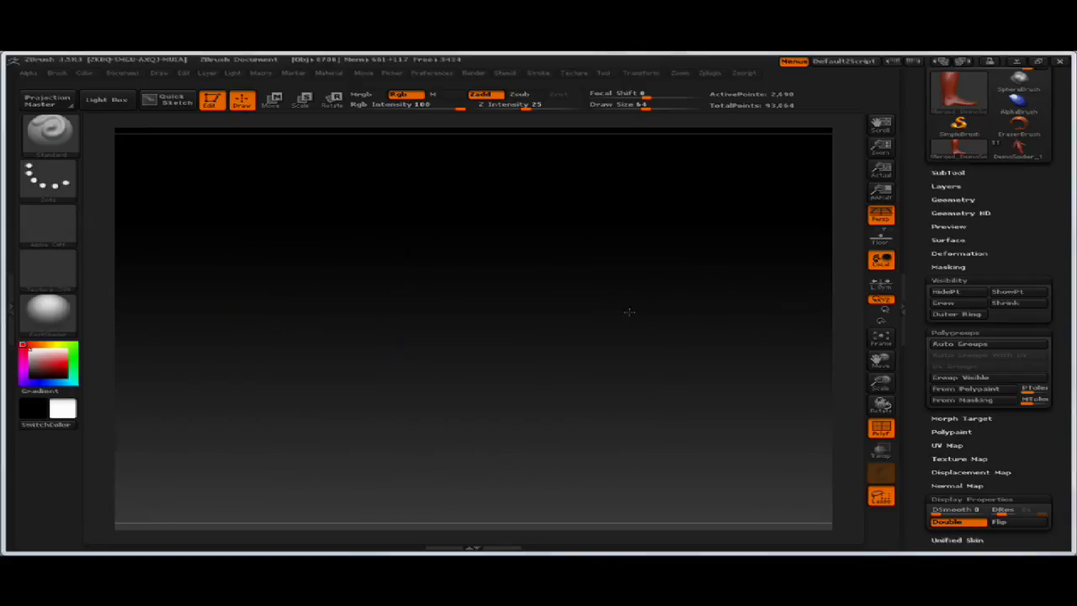
Check the new boot polygroup by isolating it, and unhide the full model to view the whole soldier
left_click(469, 330, "ctrl+shift")
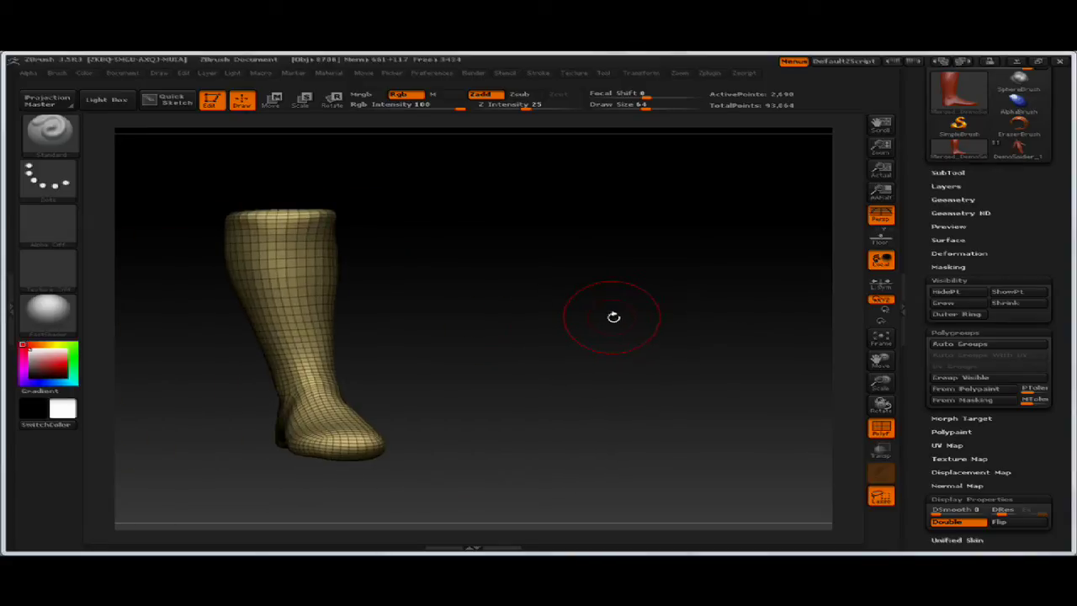
left_click_drag(612, 316, 438, 313)
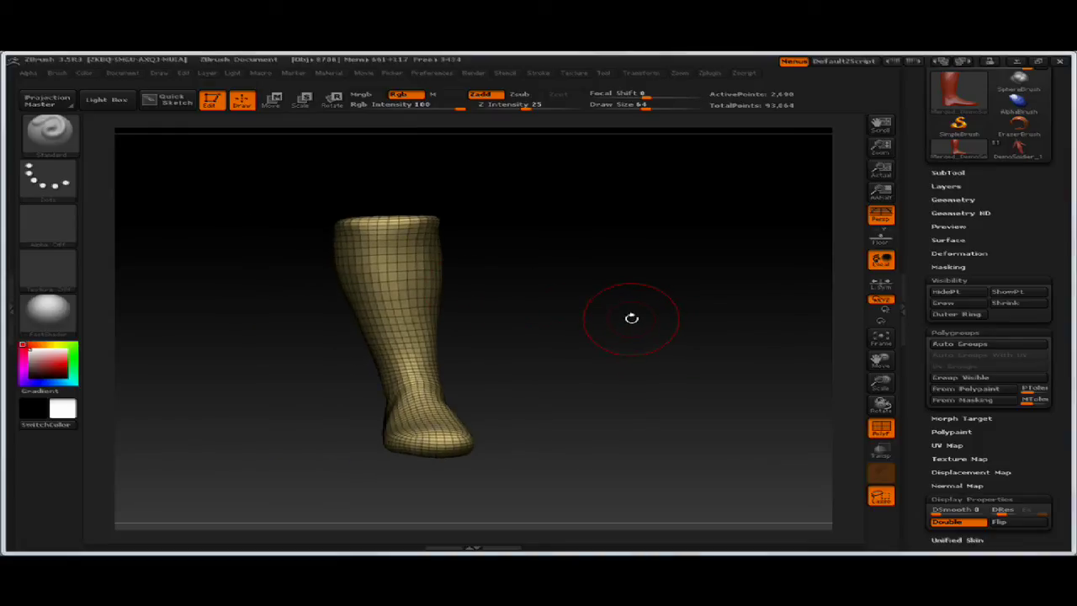
left_click(635, 313, "ctrl+shift")
left_click_drag(642, 306, 514, 271)
left_click_drag(716, 221, 529, 437, "alt")
left_click_drag(668, 298, 627, 413, "alt")
left_click_drag(675, 334, 697, 295, "alt")
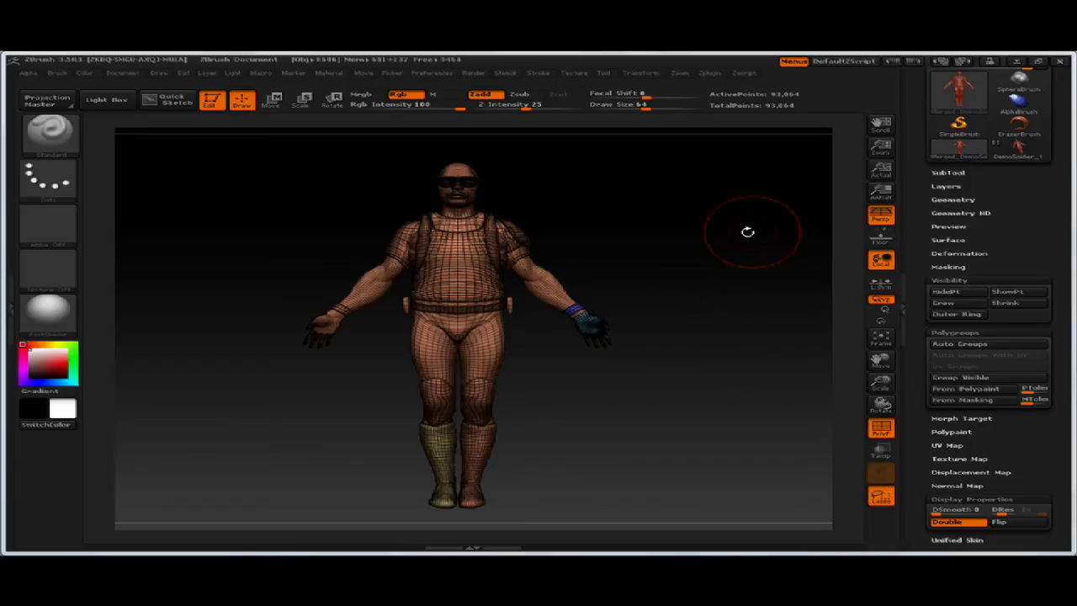
left_click(459, 187)
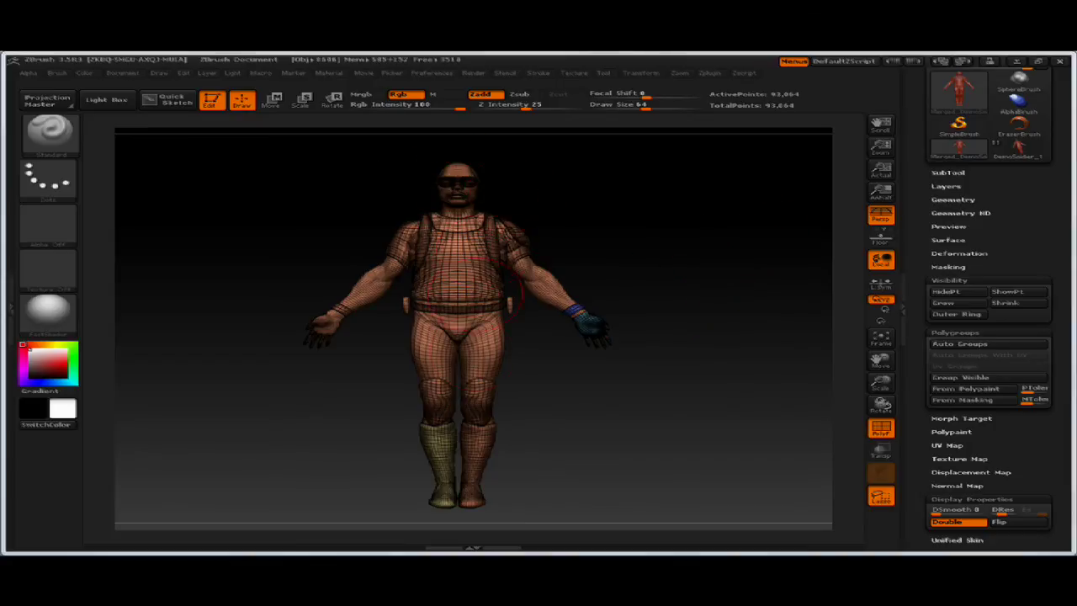